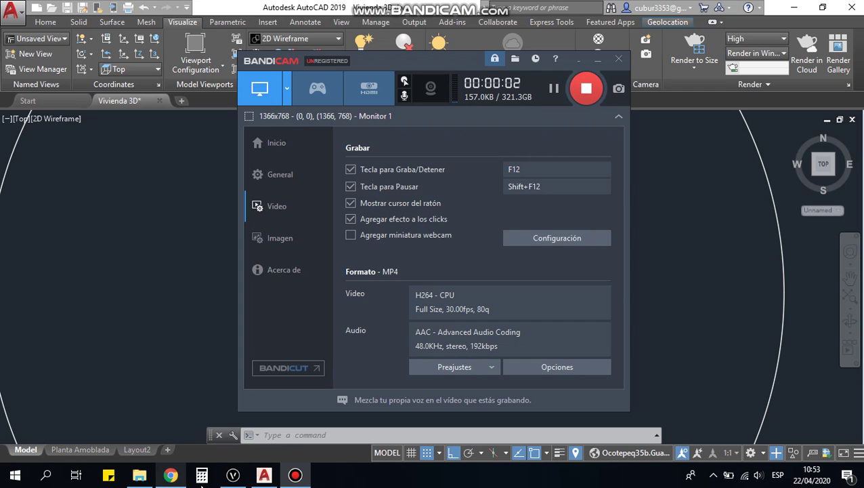
Step: Bring AutoCAD in front of Bandicam and center the Vivienda 3D floor plan in the Top view
click(264, 475)
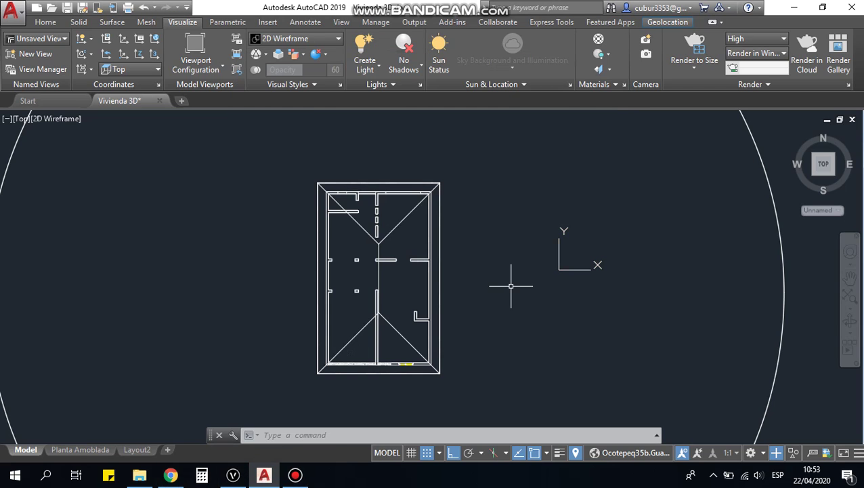
drag(499, 292, 545, 292)
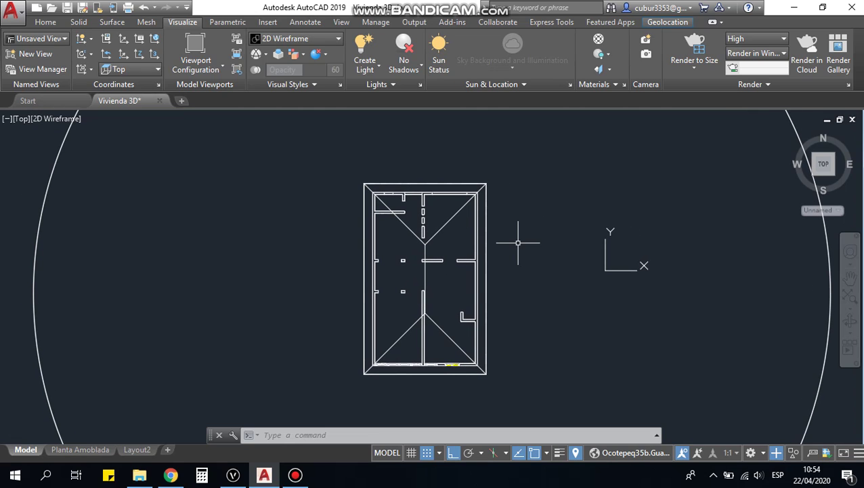
mouse_move(525, 283)
middle_down()
mouse_move(526, 266)
mouse_move(528, 285)
mouse_move(518, 265)
middle_up()
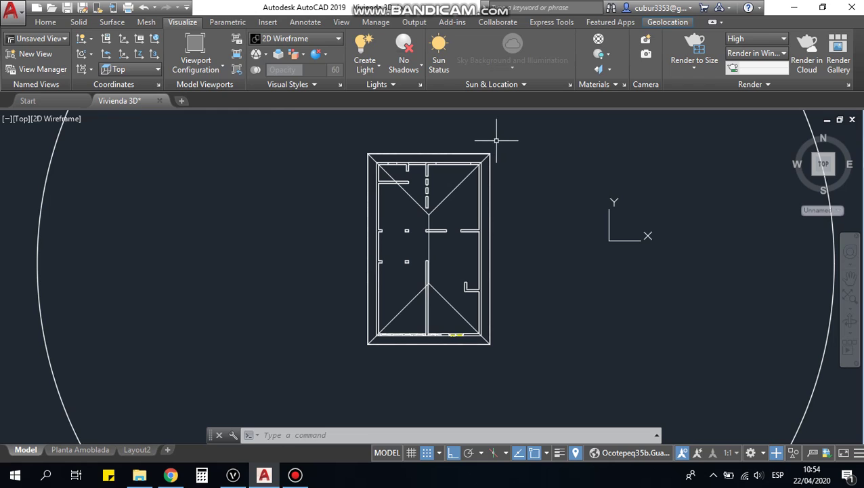
middle_drag(508, 156, 490, 175)
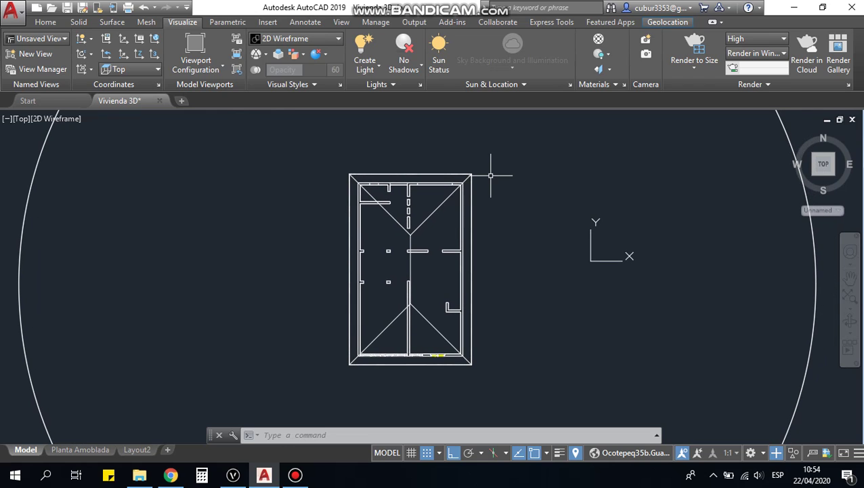
middle_drag(499, 197, 482, 188)
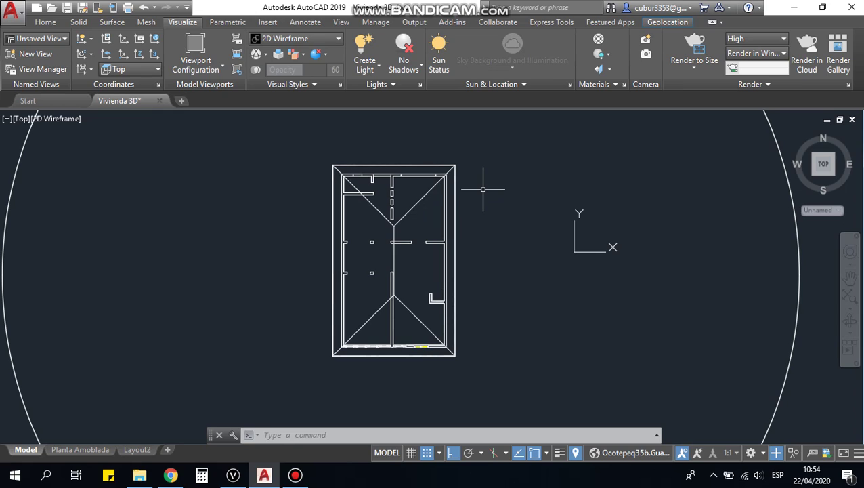
Step: Switch the viewport to the SW Isometric view
scroll(483, 189, down, 3)
scroll(444, 187, down, 2)
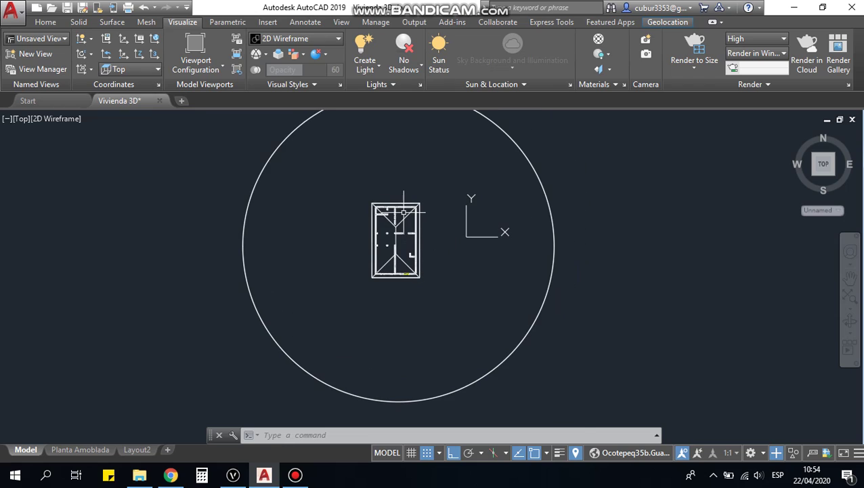
scroll(405, 212, up, 2)
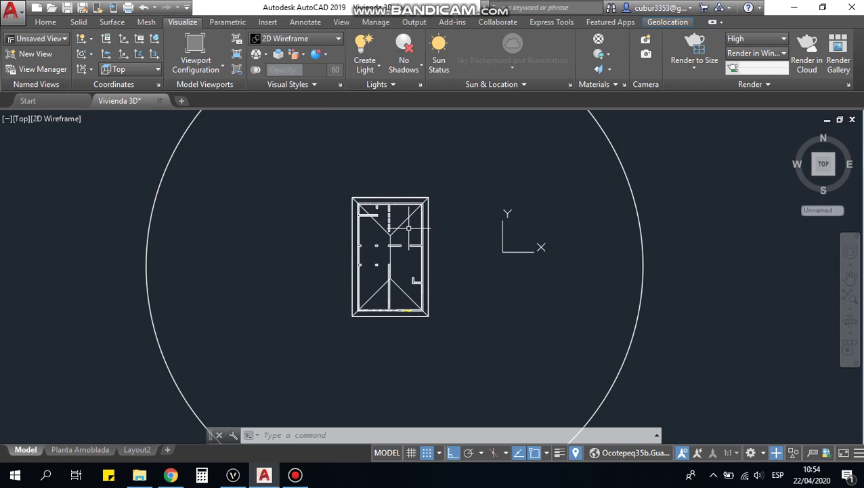
scroll(410, 239, up, 2)
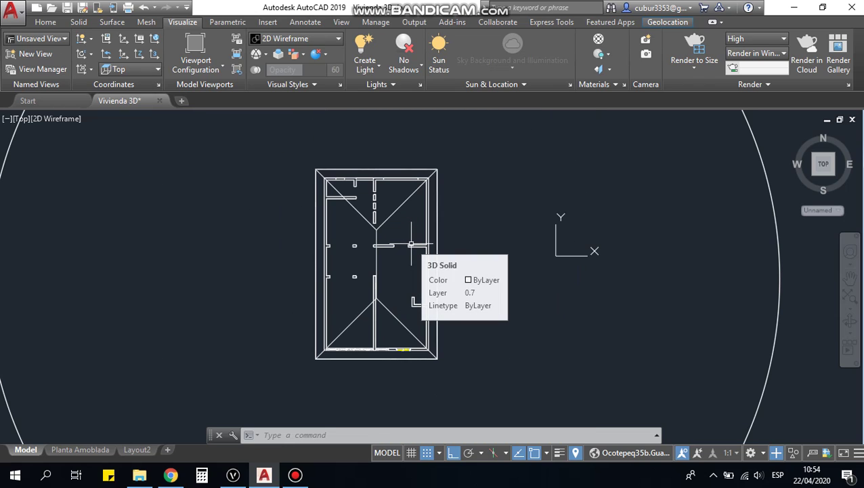
click(26, 119)
click(64, 235)
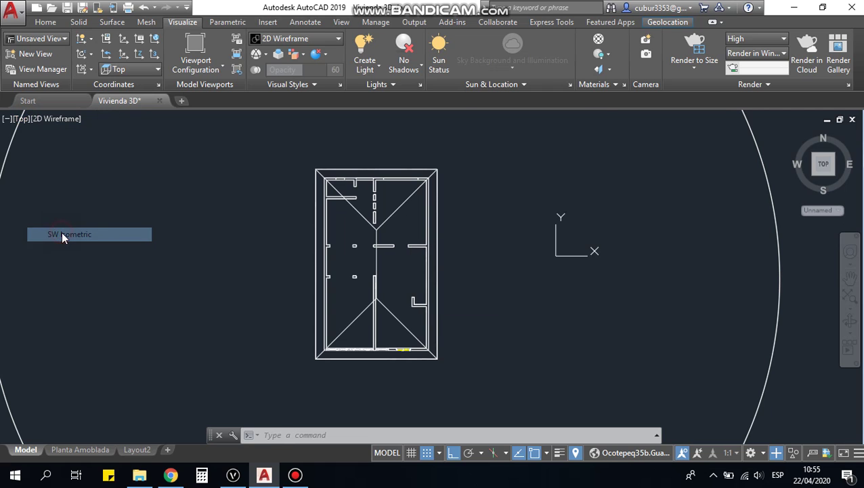
Step: Change the visual style from 2D Wireframe to Conceptual
scroll(457, 298, up, 5)
scroll(457, 296, down, 2)
scroll(457, 297, down, 2)
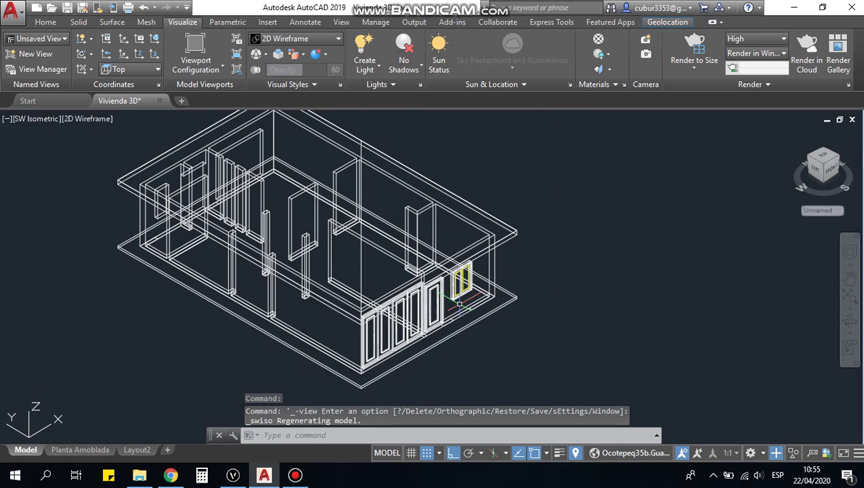
click(89, 119)
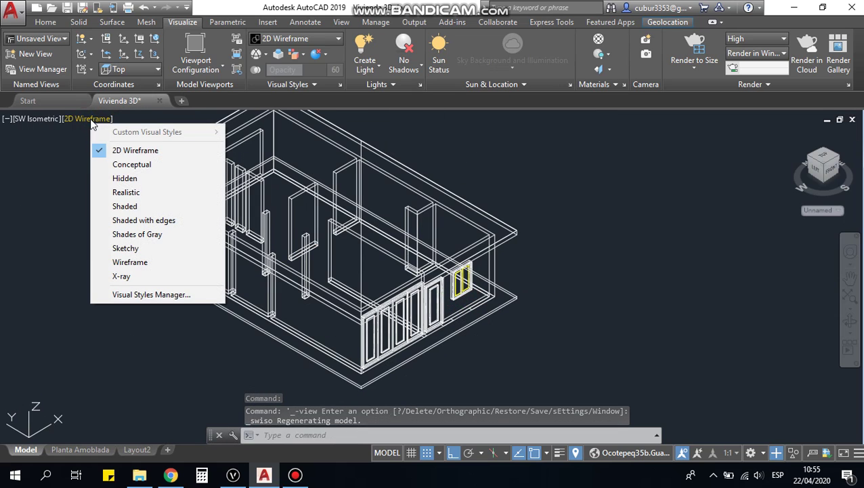
click(125, 165)
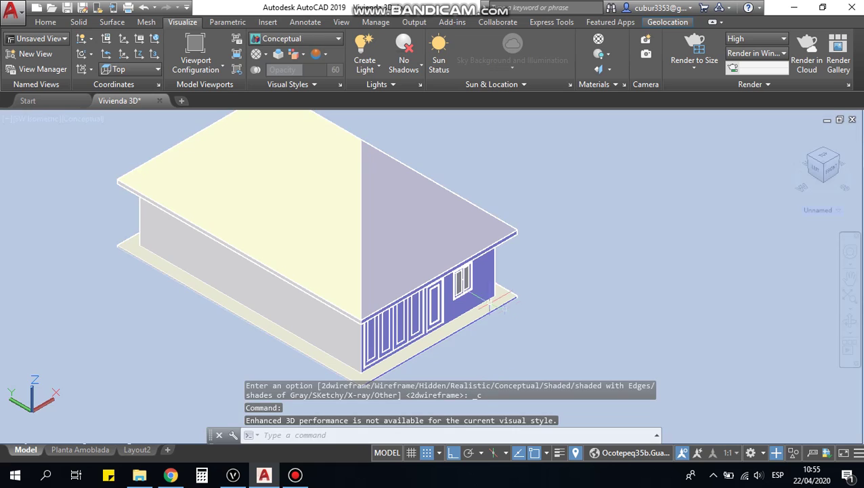
scroll(468, 272, up, 2)
scroll(444, 278, up, 1)
scroll(433, 266, up, 1)
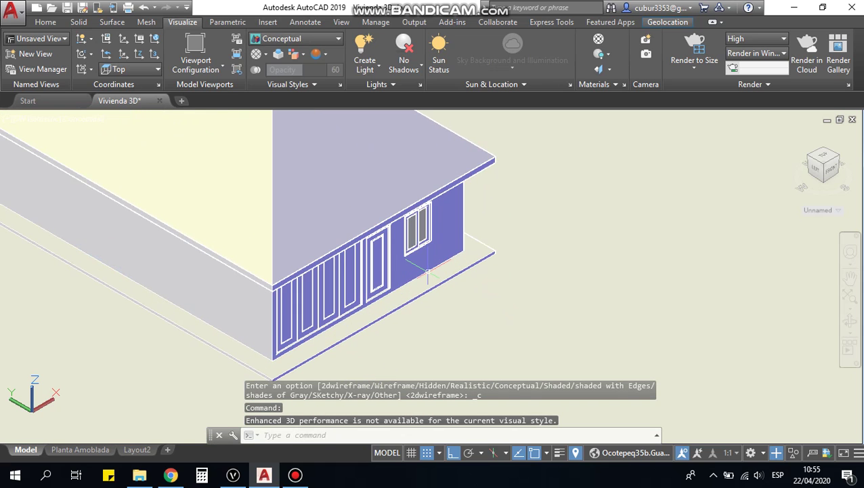
scroll(433, 266, down, 4)
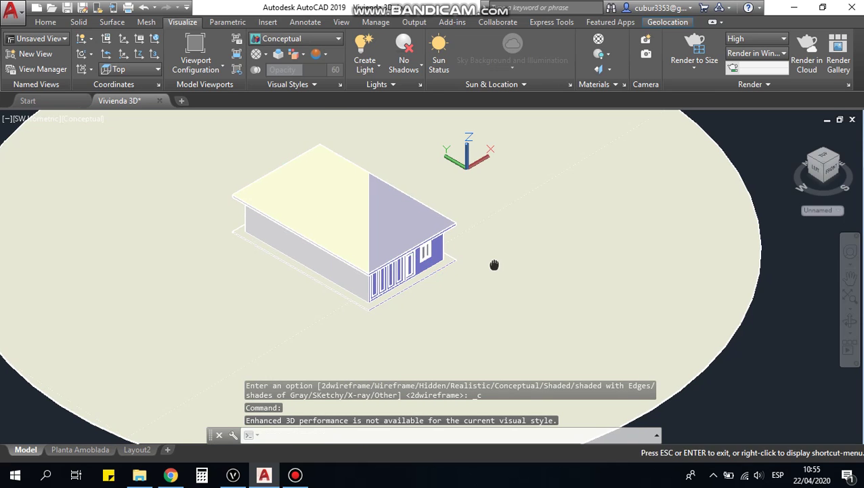
middle_drag(501, 264, 473, 270)
scroll(472, 270, up, 2)
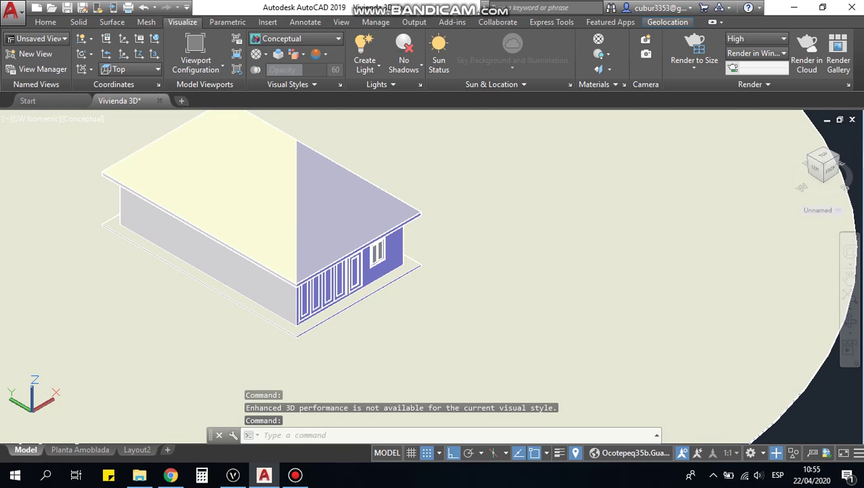
click(589, 273)
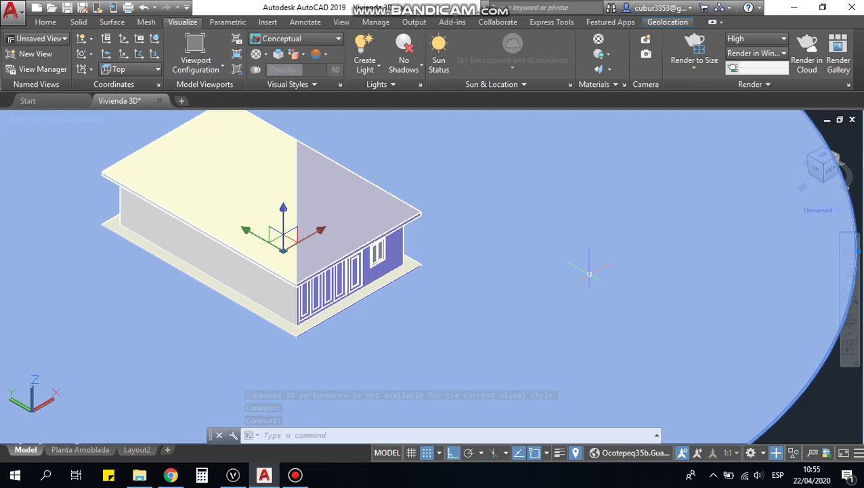
key(Escape)
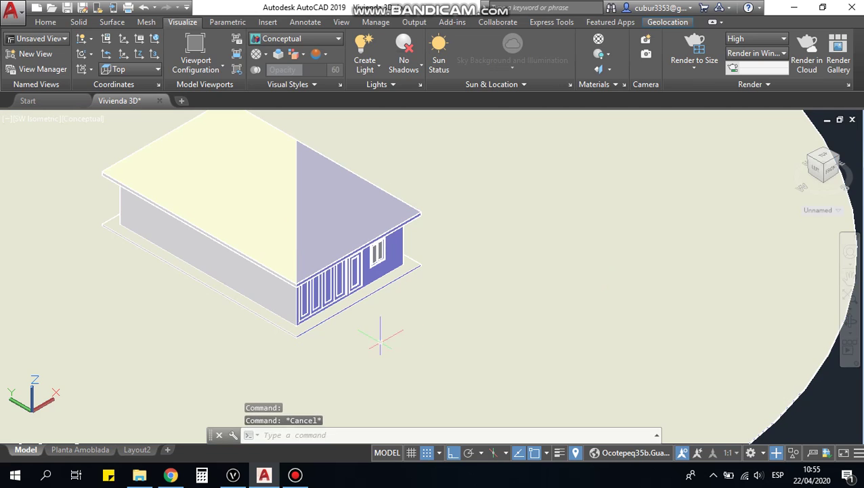
scroll(330, 341, up, 2)
scroll(330, 340, up, 2)
click(331, 341)
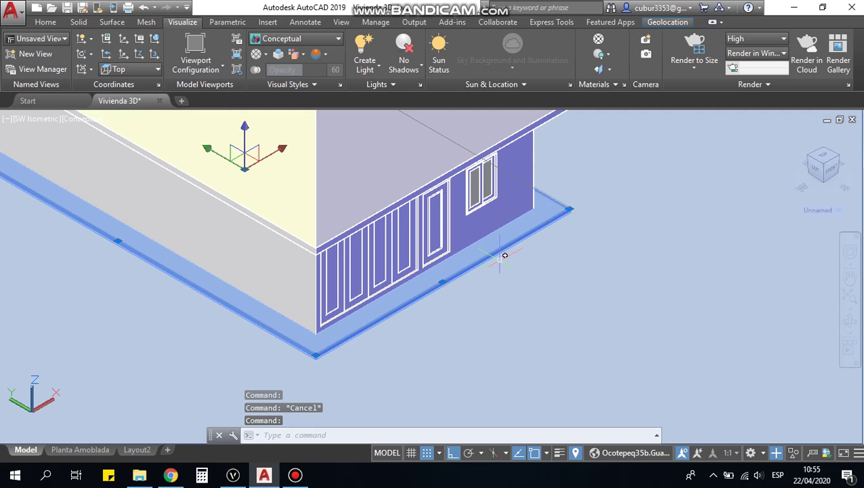
key(Escape)
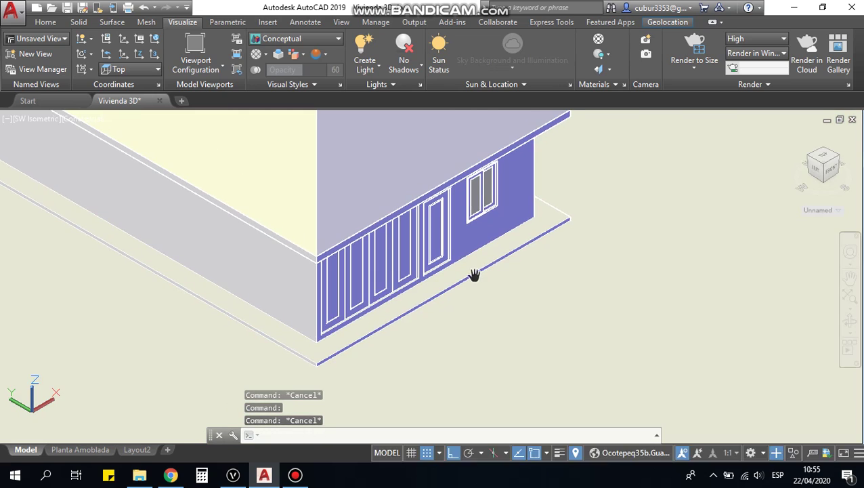
scroll(468, 271, up, 3)
scroll(452, 278, up, 2)
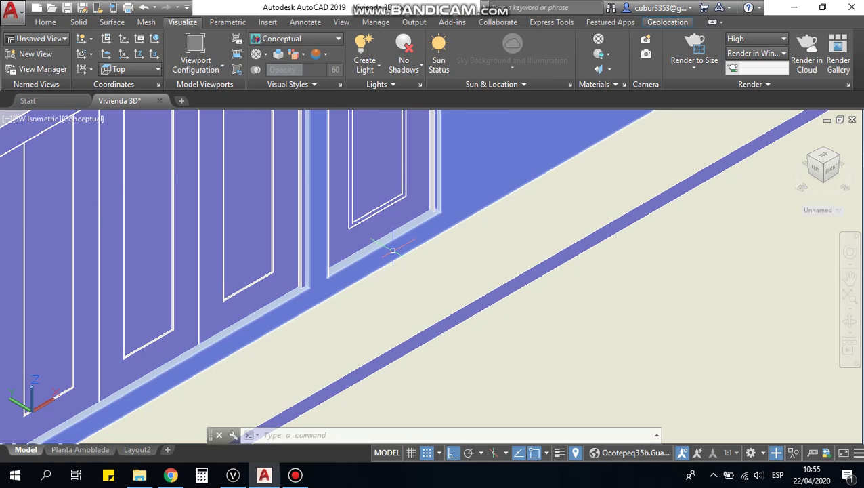
scroll(392, 250, down, 3)
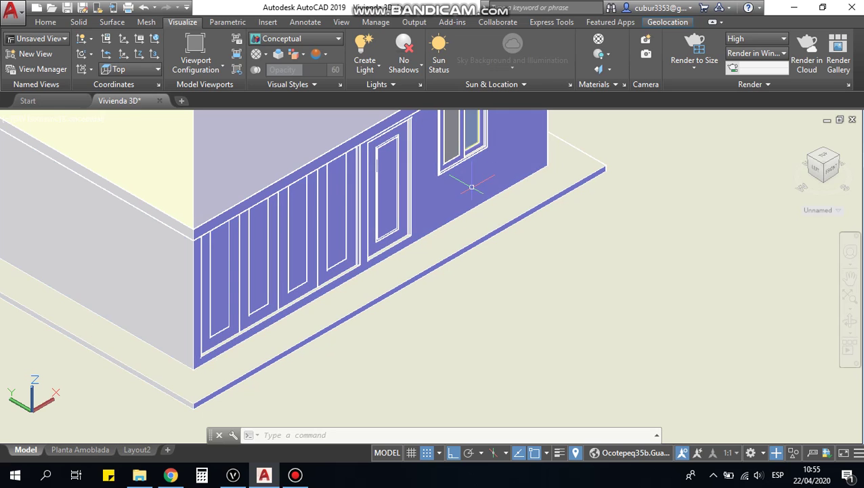
scroll(472, 186, down, 3)
middle_drag(471, 186, 465, 272)
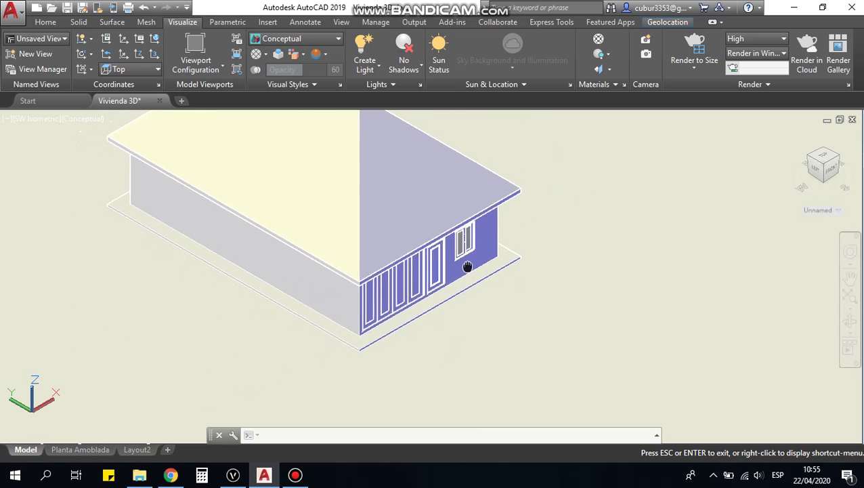
key(Escape)
scroll(542, 215, down, 2)
mouse_move(531, 210)
middle_down()
mouse_move(437, 234)
mouse_move(443, 258)
middle_up()
scroll(440, 244, down, 3)
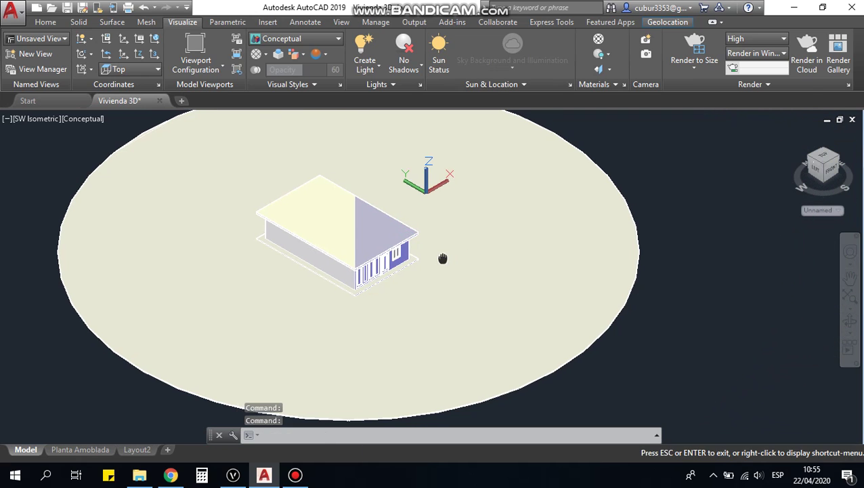
key(Escape)
scroll(338, 264, up, 1)
scroll(338, 265, up, 3)
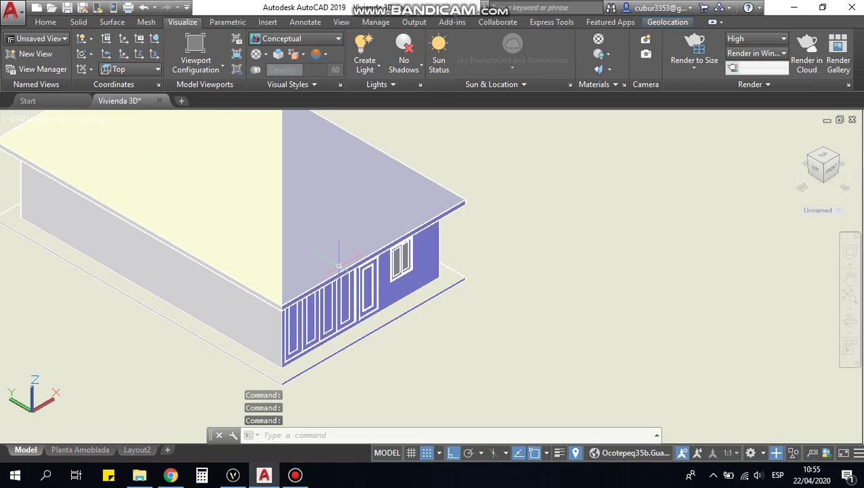
scroll(338, 266, down, 2)
mouse_move(459, 256)
shift+middle_down()
mouse_move(407, 245)
mouse_move(379, 268)
shift+middle_up()
scroll(366, 271, up, 2)
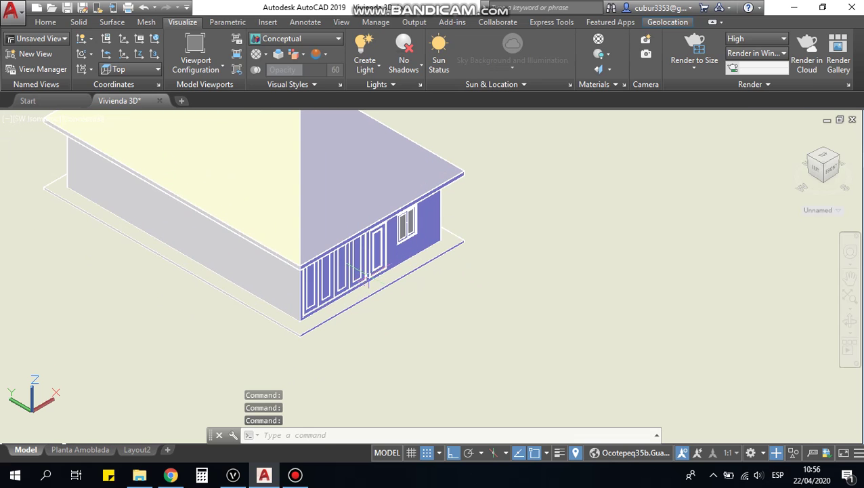
mouse_move(308, 293)
middle_down()
mouse_move(308, 313)
mouse_move(336, 325)
middle_up()
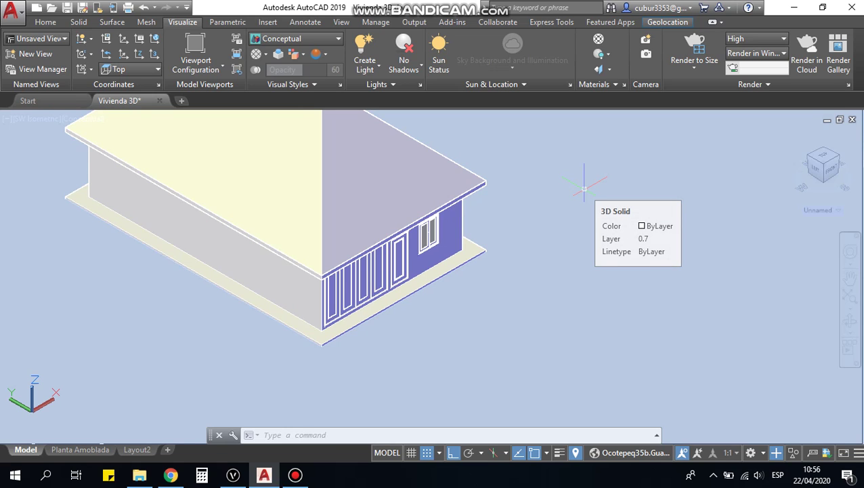
scroll(583, 188, down, 2)
middle_drag(582, 187, 482, 215)
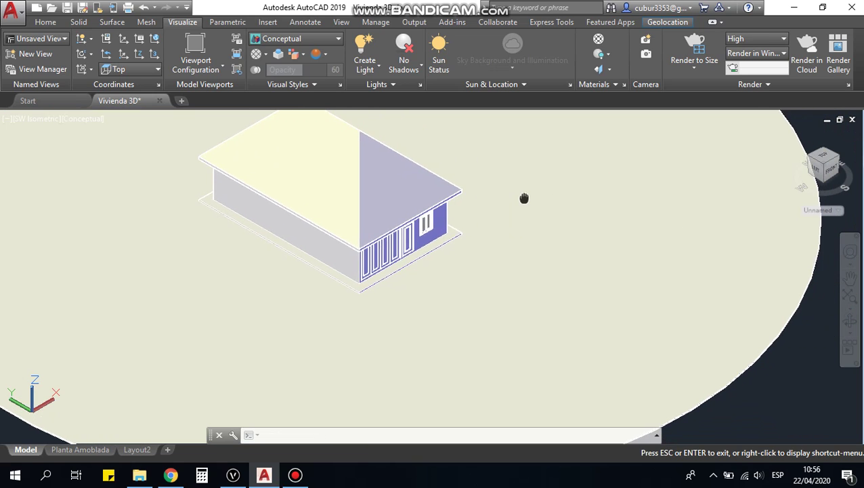
scroll(370, 273, up, 2)
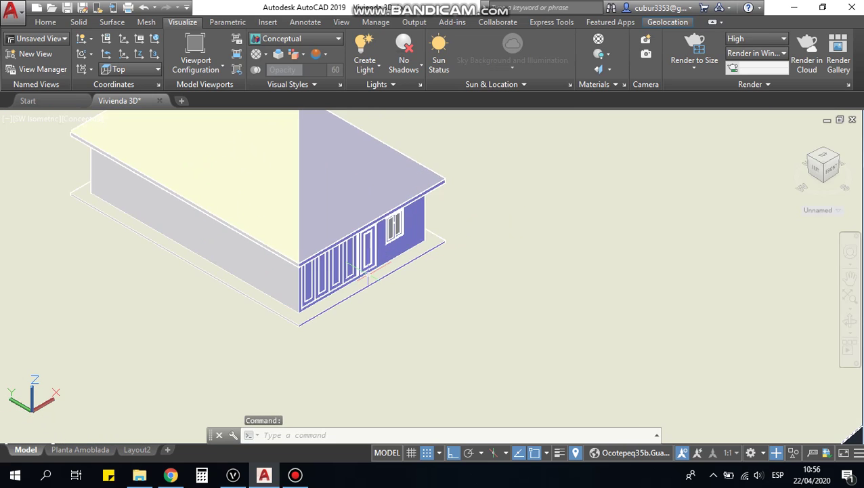
scroll(369, 272, up, 2)
scroll(369, 272, down, 3)
shift+middle_drag(369, 272, 349, 323)
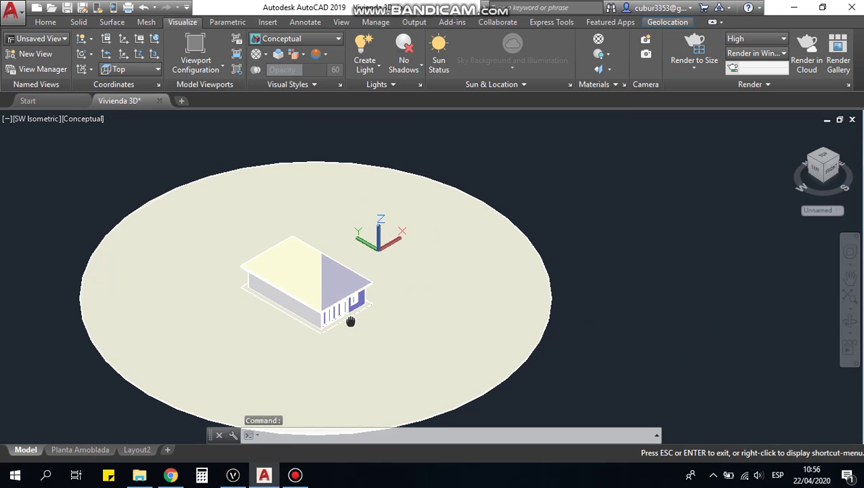
click(429, 212)
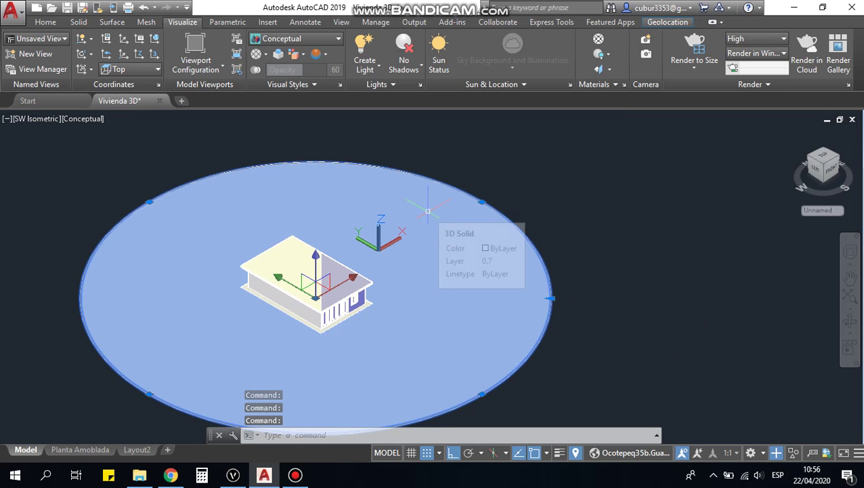
key(Escape)
key(Escape)
scroll(566, 140, up, 2)
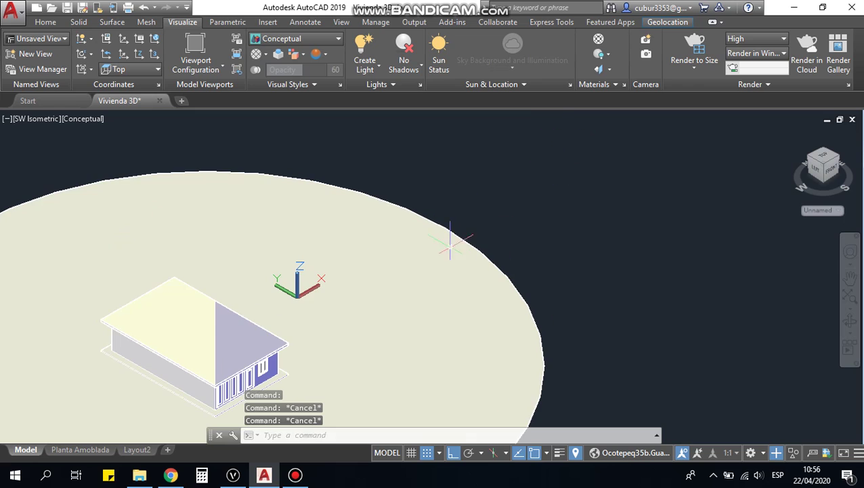
click(437, 264)
scroll(556, 389, up, 3)
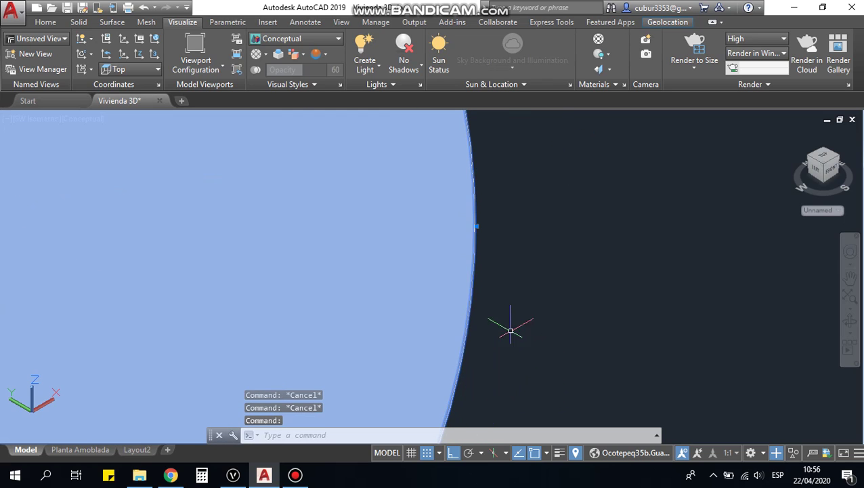
scroll(494, 285, up, 1)
scroll(479, 232, down, 2)
scroll(474, 231, down, 3)
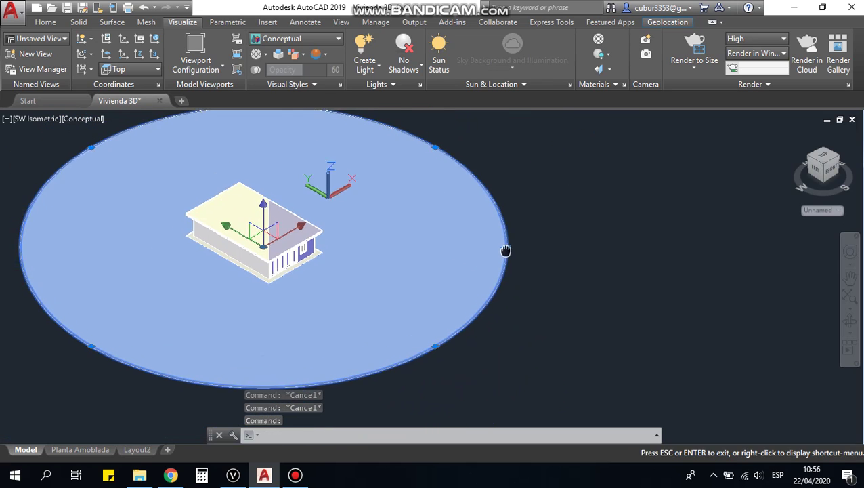
scroll(406, 194, up, 2)
key(Escape)
key(Escape)
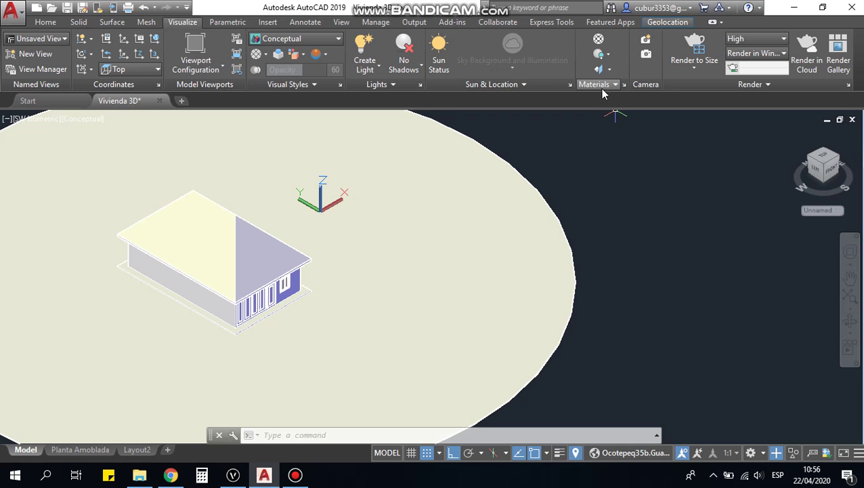
mouse_move(599, 69)
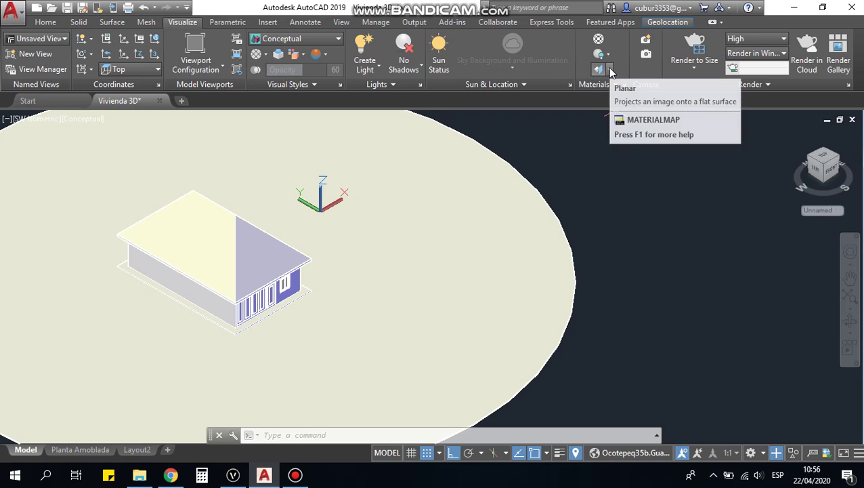
Step: Apply box material mapping to the elliptical ground disc
click(610, 69)
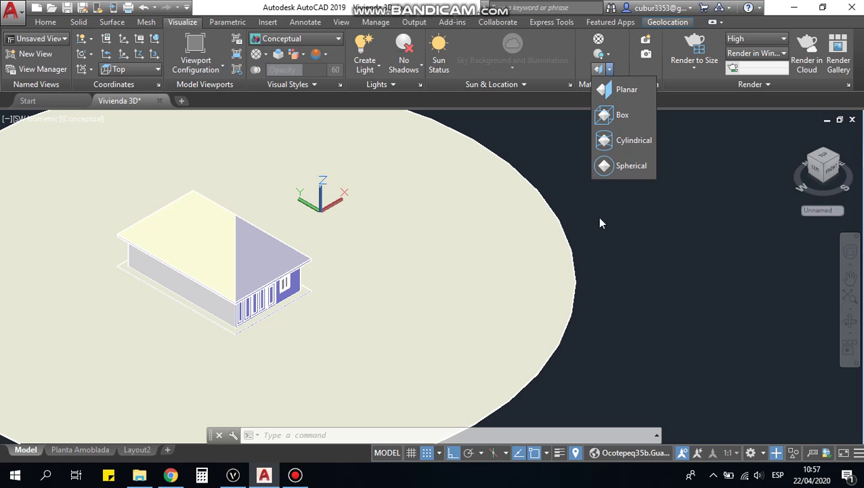
click(621, 115)
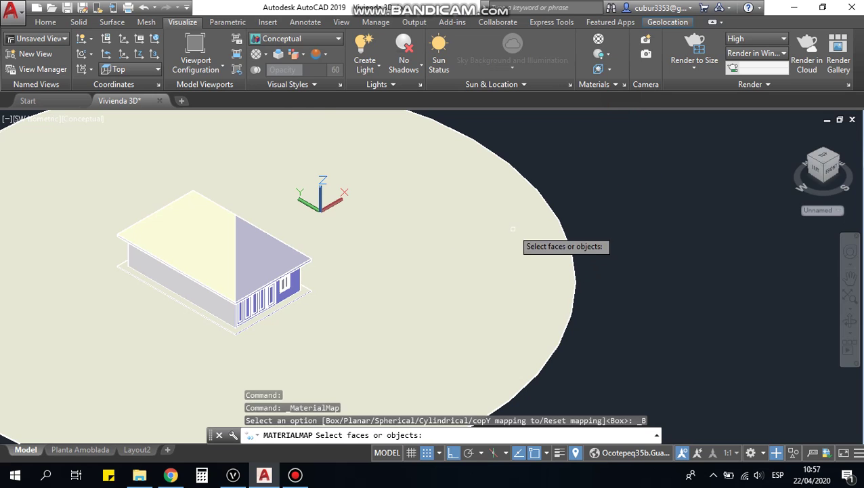
click(517, 231)
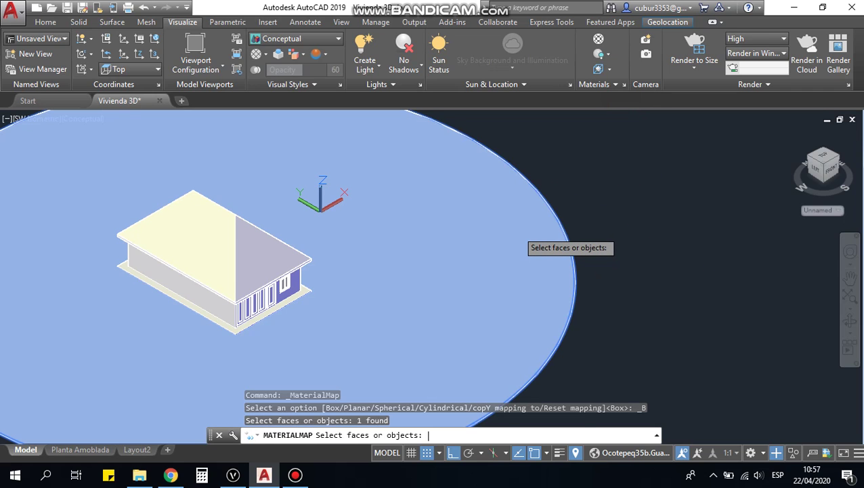
key(Return)
key(Return)
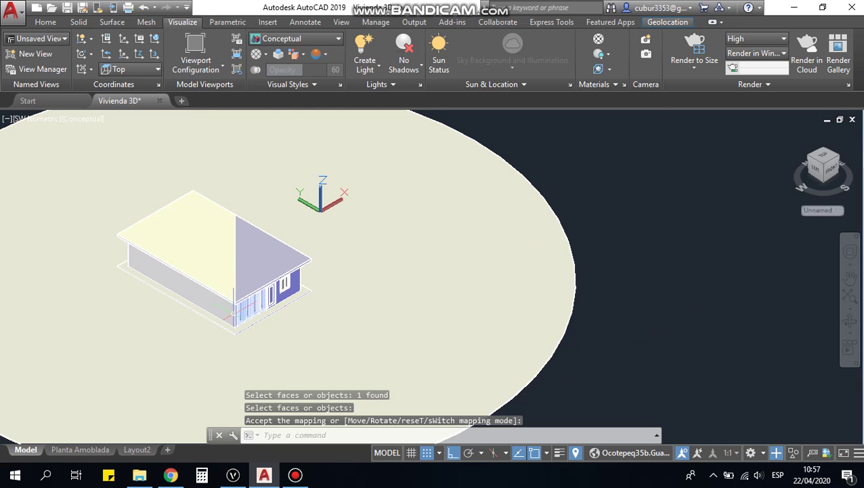
scroll(230, 311, up, 3)
scroll(274, 339, up, 3)
scroll(274, 338, up, 2)
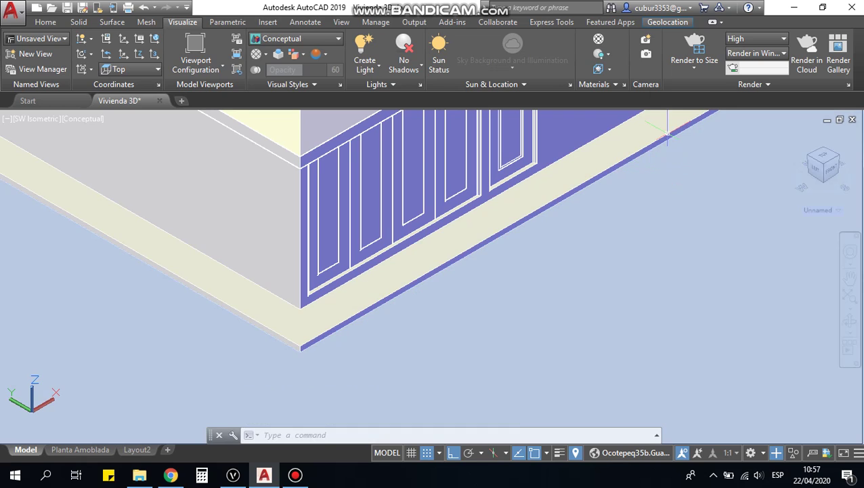
Step: Apply box material mapping to the floor slab around the house
click(599, 69)
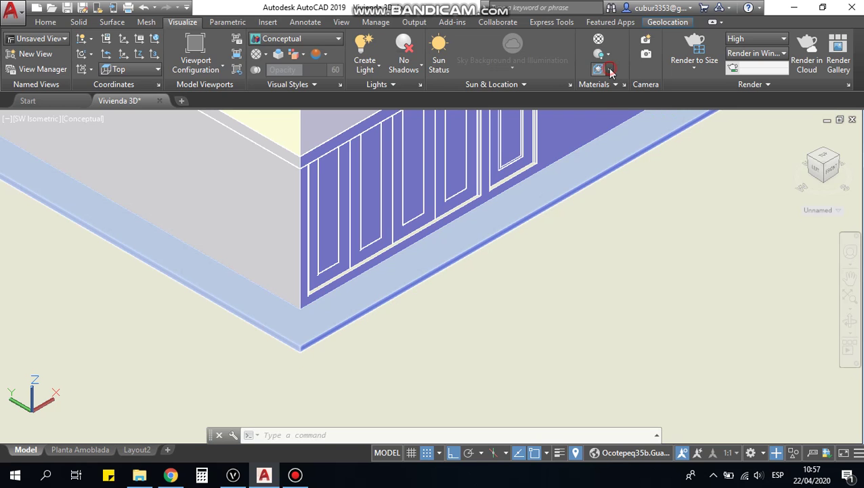
click(610, 70)
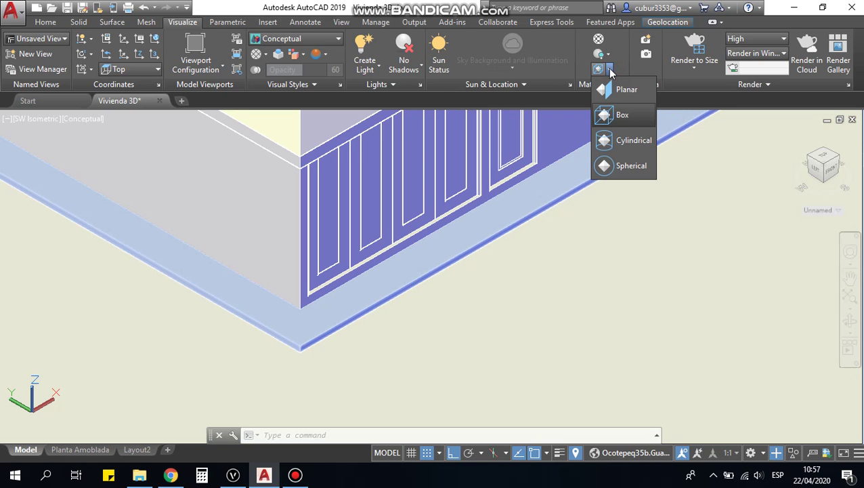
click(625, 113)
click(580, 182)
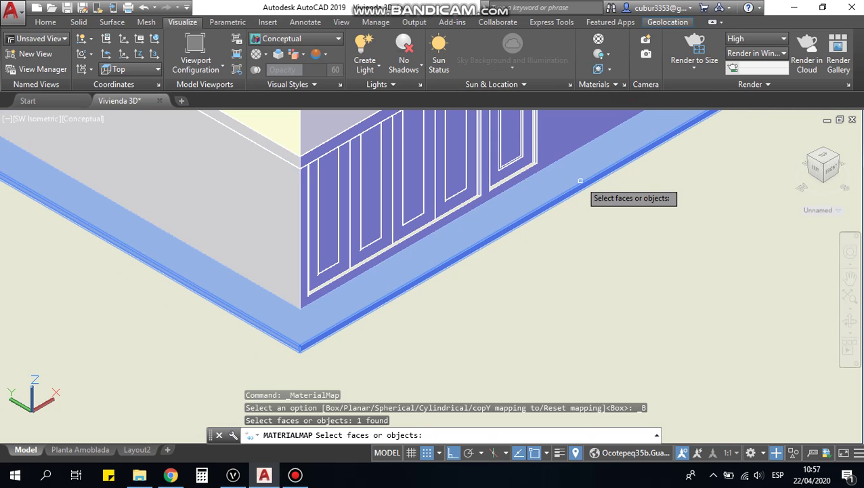
key(Return)
key(Return)
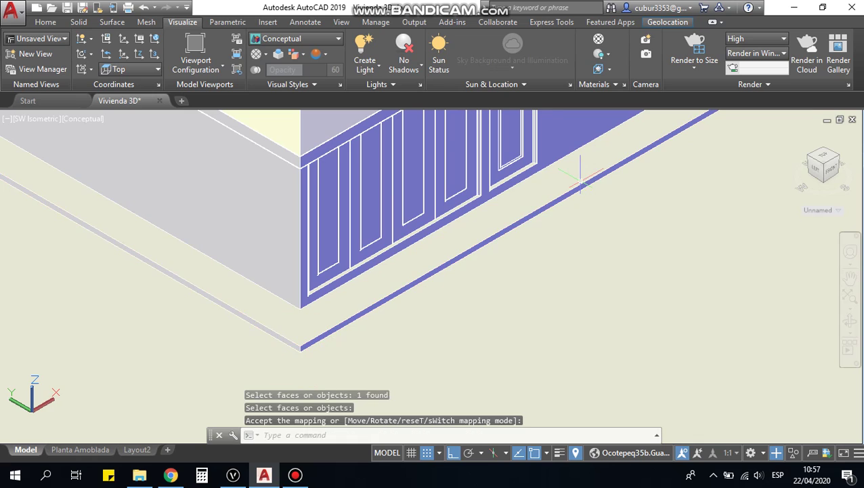
scroll(580, 181, down, 3)
middle_drag(532, 216, 488, 250)
scroll(489, 250, up, 6)
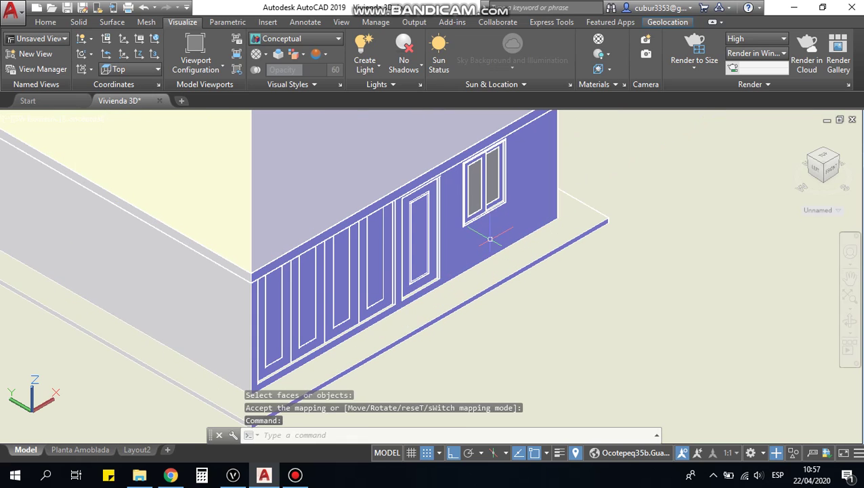
scroll(531, 198, down, 5)
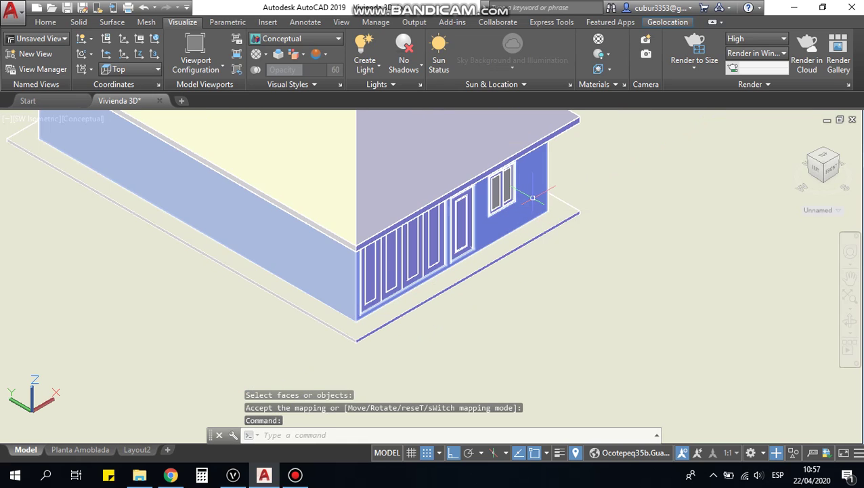
scroll(532, 199, up, 2)
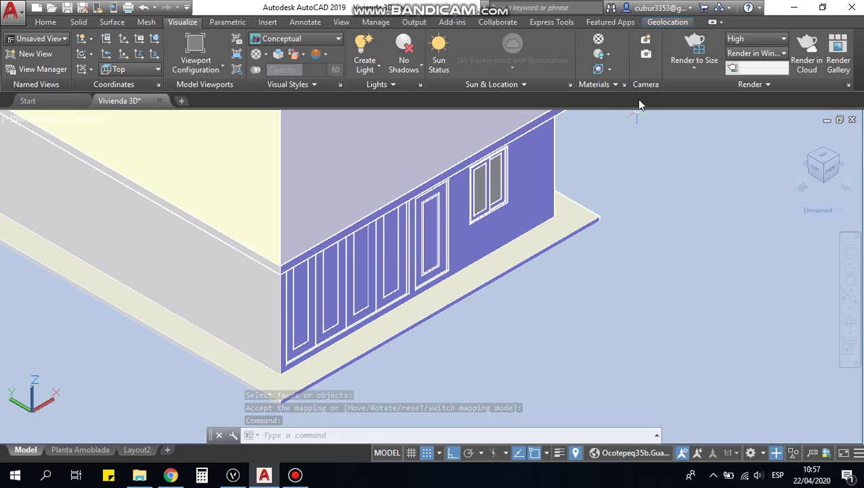
click(608, 69)
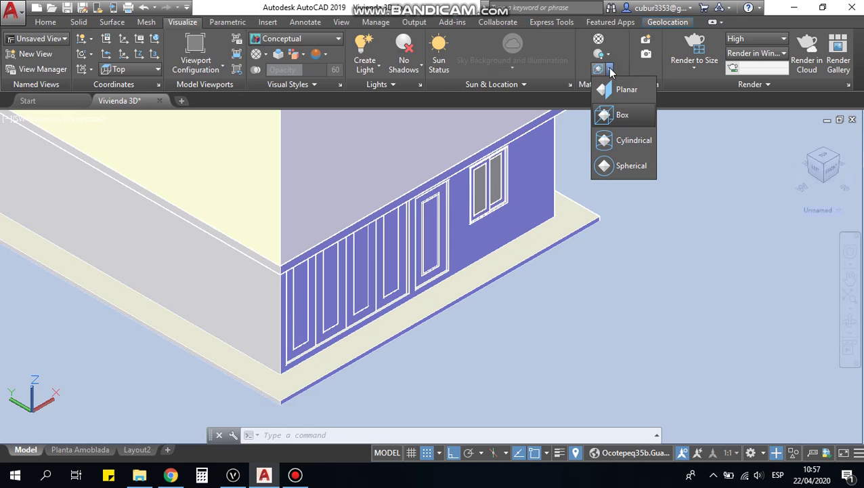
Step: Apply box material mapping to the house wall and accept it
click(624, 115)
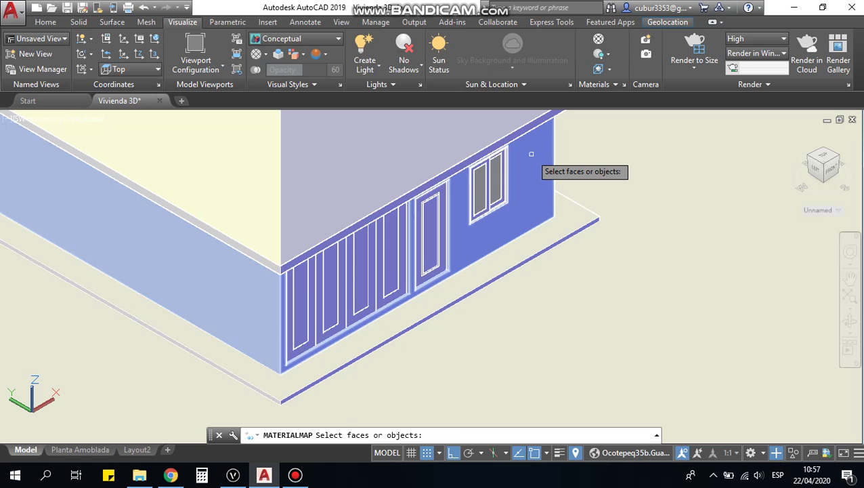
click(531, 153)
key(Return)
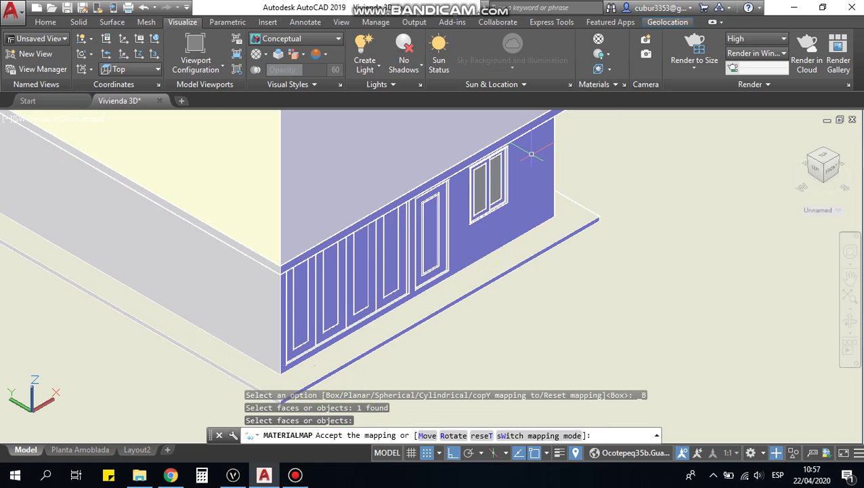
middle_drag(531, 154, 541, 198)
key(Return)
scroll(571, 218, up, 3)
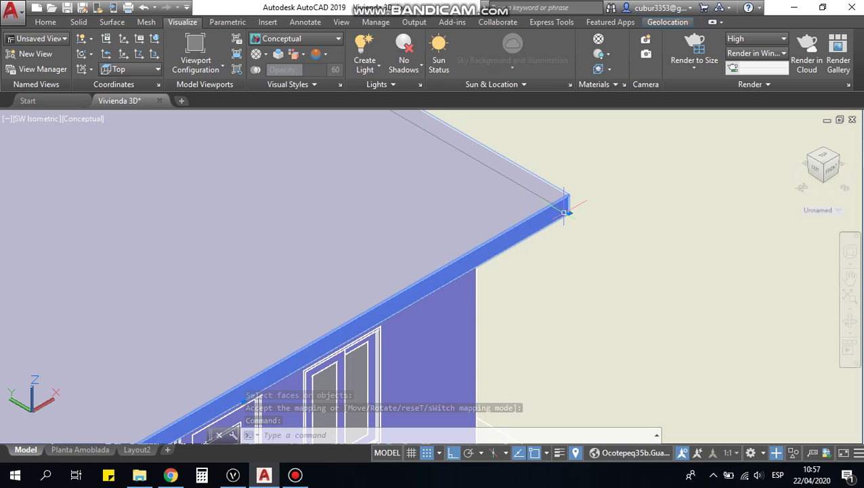
key(Escape)
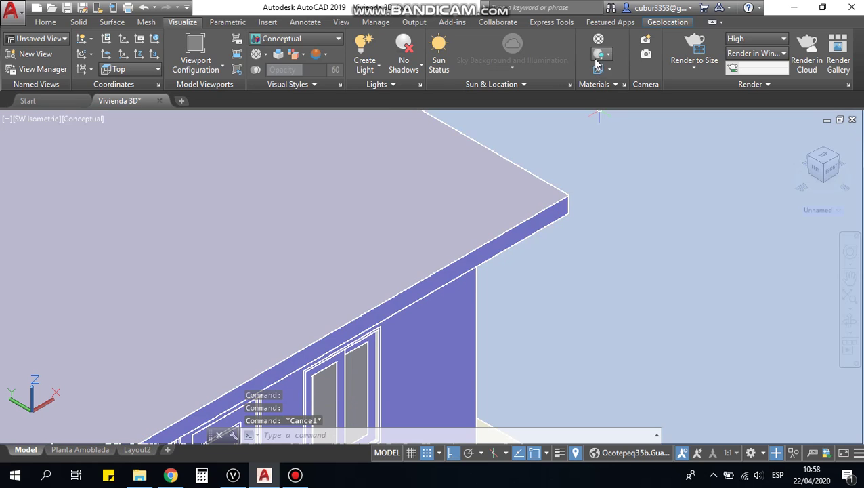
Step: Box-map the roof slab, then briefly try planar mapping
click(609, 69)
click(622, 115)
click(552, 213)
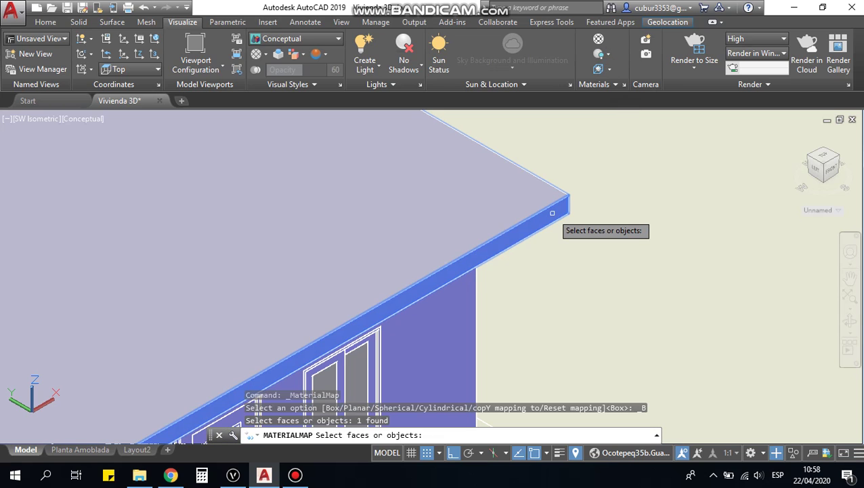
key(Return)
key(Return)
scroll(542, 211, down, 10)
scroll(534, 210, up, 3)
scroll(447, 203, up, 4)
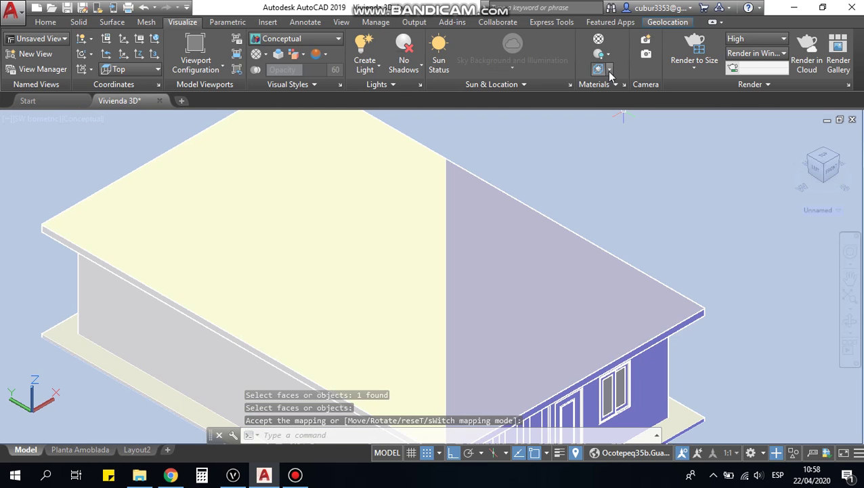
click(599, 69)
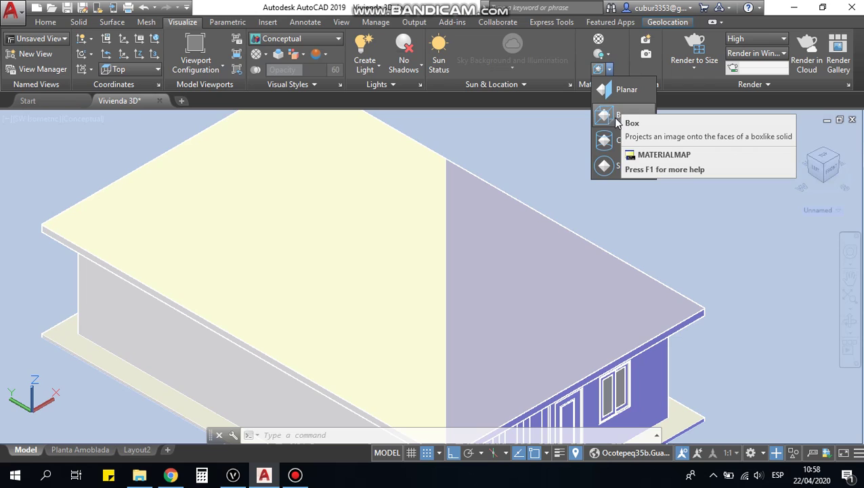
scroll(535, 229, down, 2)
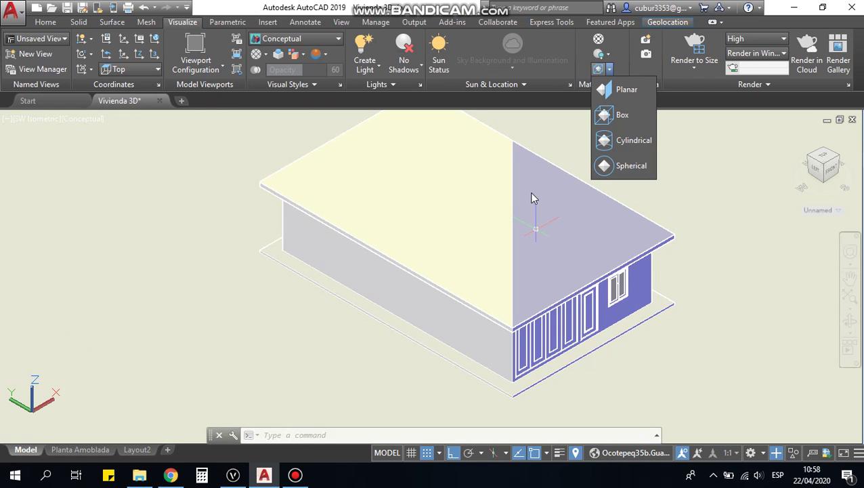
click(616, 94)
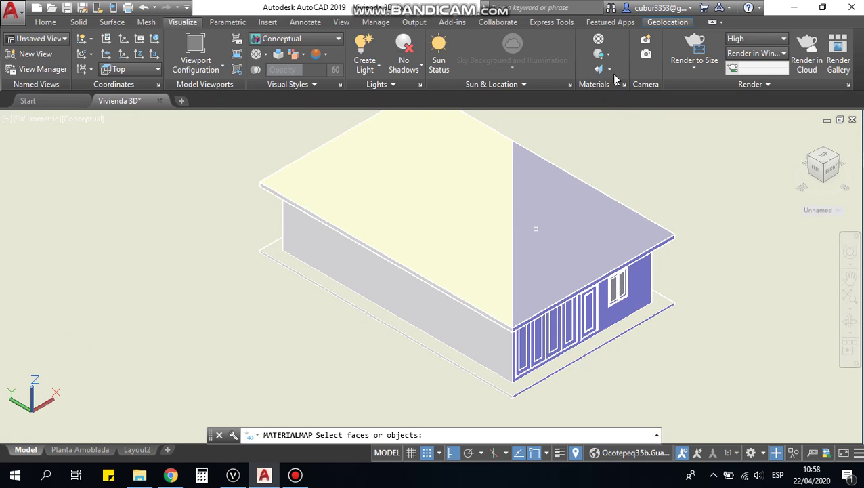
click(615, 82)
Step: Reapply box mapping to the hip roof and accept it
click(610, 69)
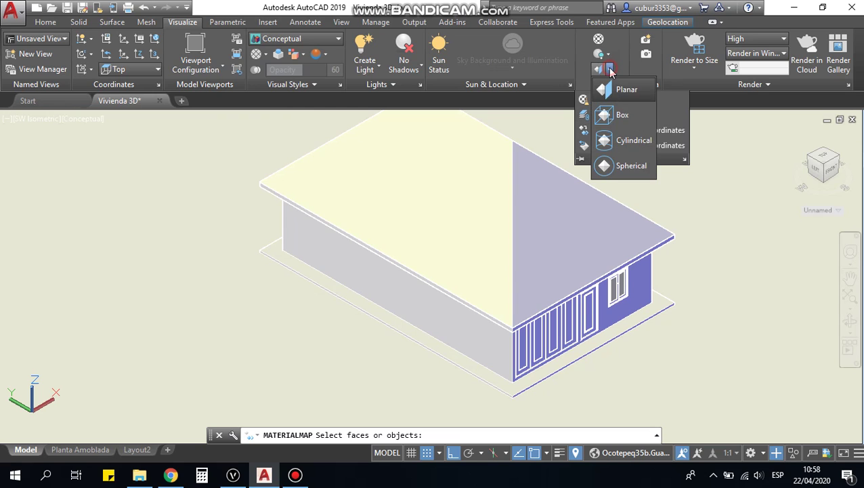
click(621, 116)
click(558, 221)
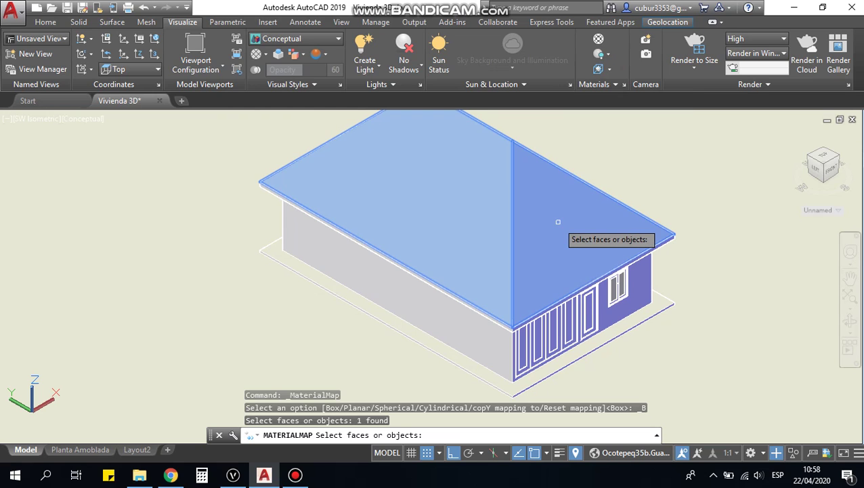
key(Return)
key(Return)
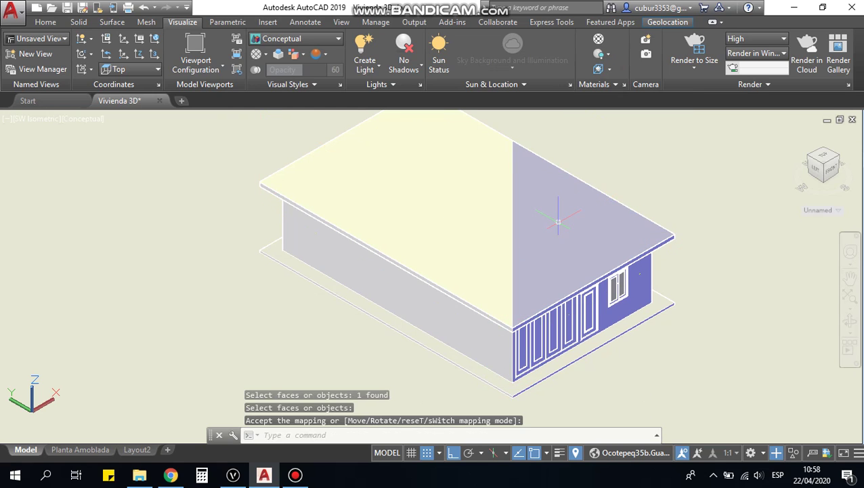
scroll(624, 319, up, 2)
key(Return)
scroll(602, 293, up, 2)
scroll(542, 271, up, 3)
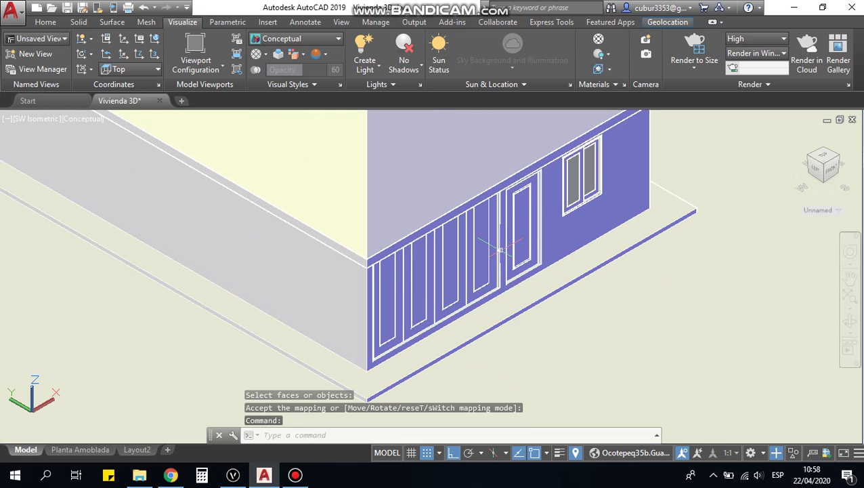
scroll(511, 258, up, 2)
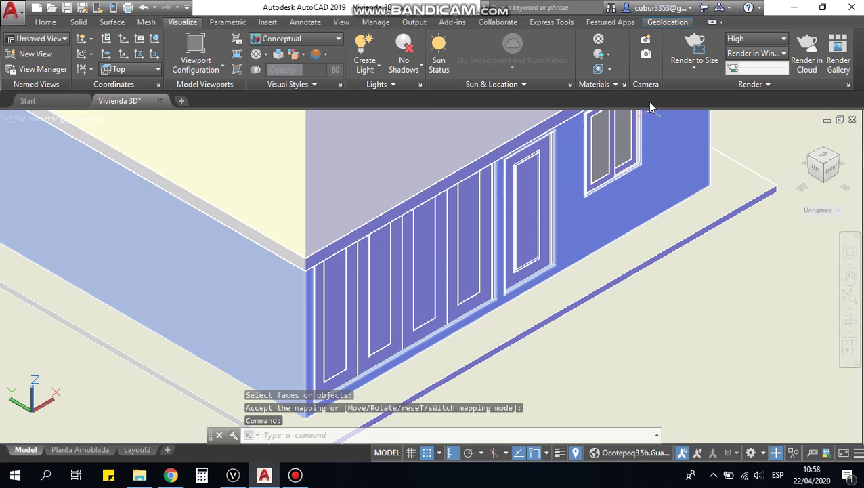
click(609, 69)
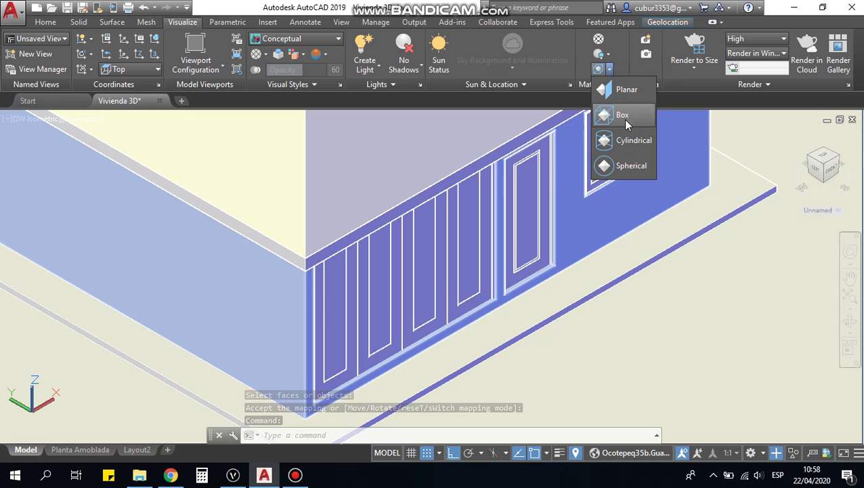
Step: Apply box mapping to a door panel on the front wall
click(623, 115)
click(448, 266)
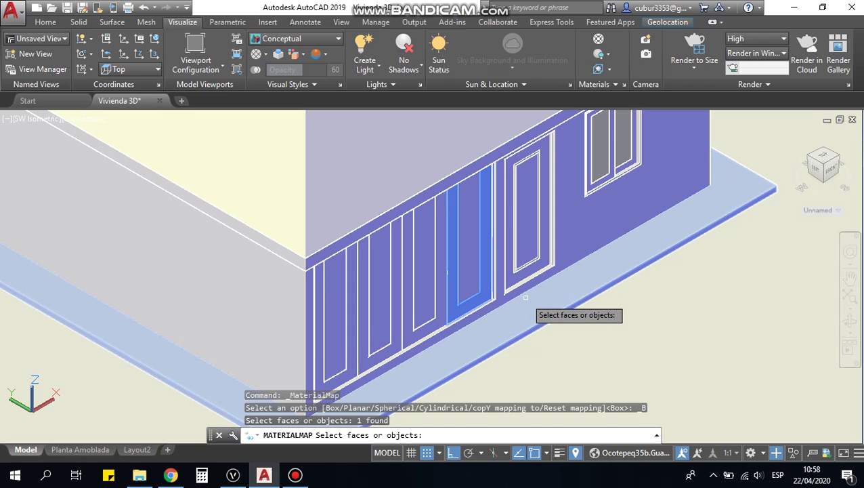
key(Escape)
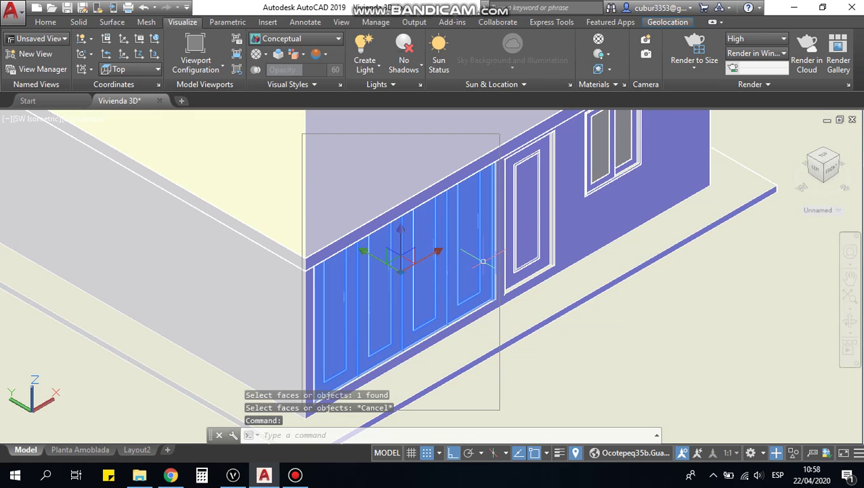
click(611, 71)
click(618, 116)
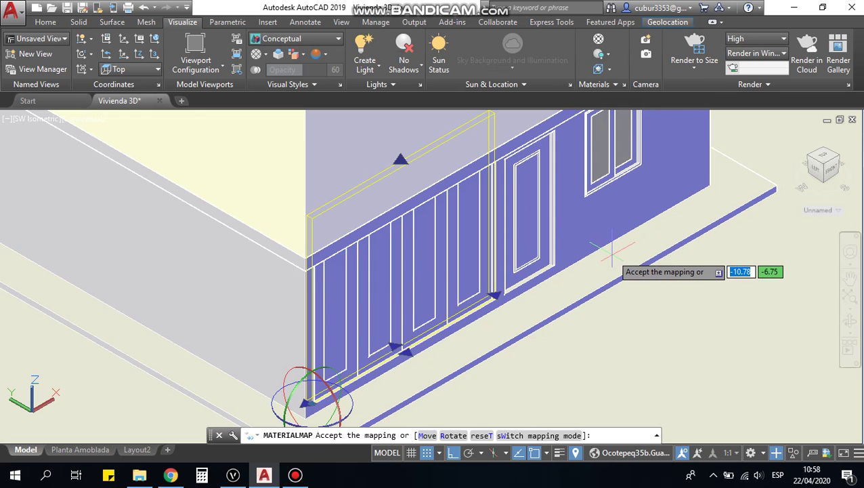
key(Return)
key(Return)
key(Return)
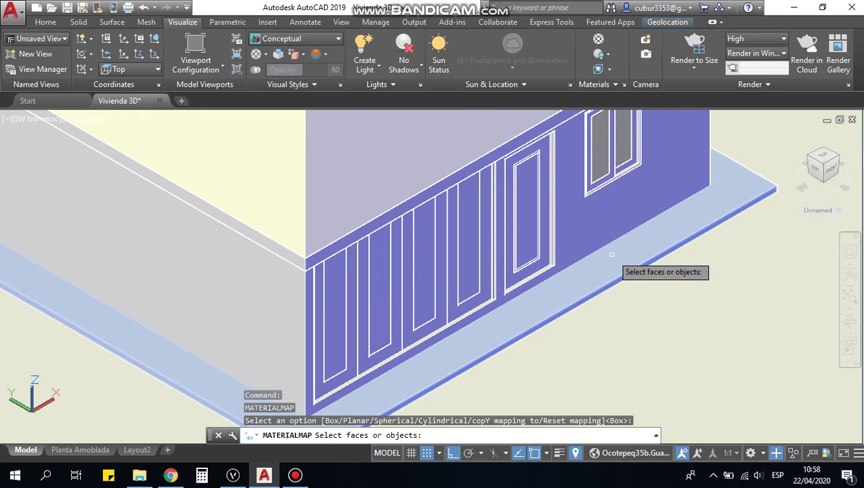
Step: Reselect the door panel and apply and accept box mapping on it
middle_drag(612, 255, 588, 258)
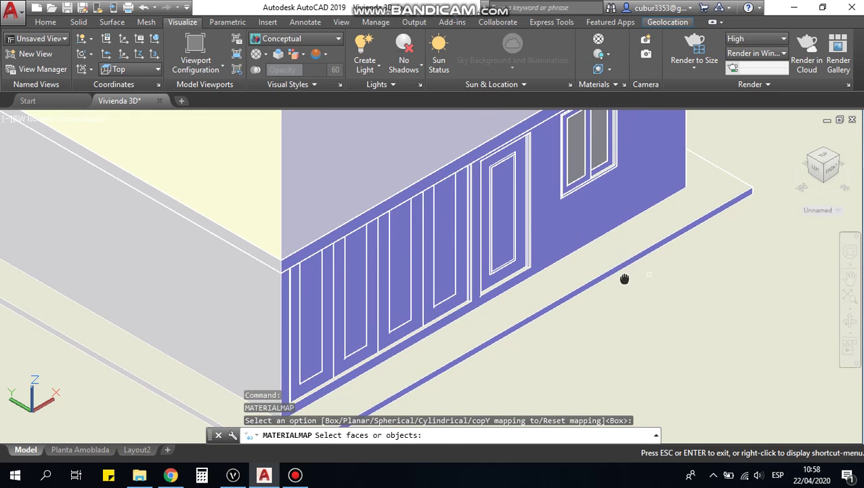
click(517, 194)
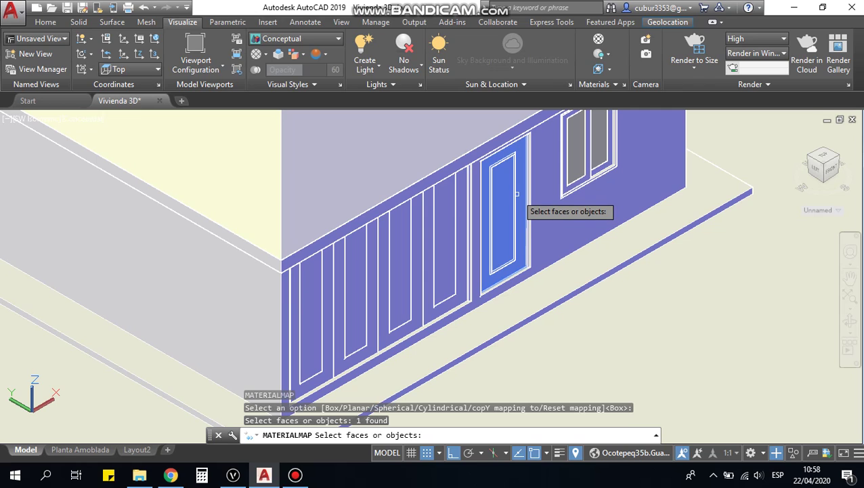
key(Escape)
key(Escape)
click(517, 194)
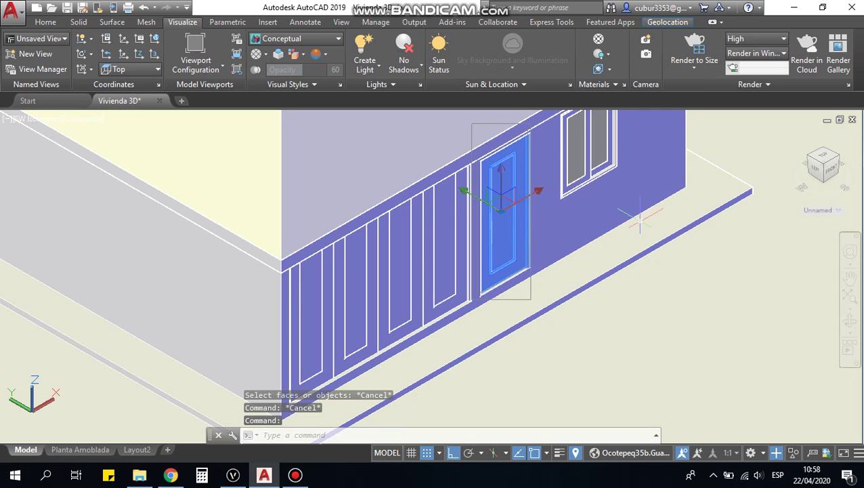
click(608, 69)
click(637, 117)
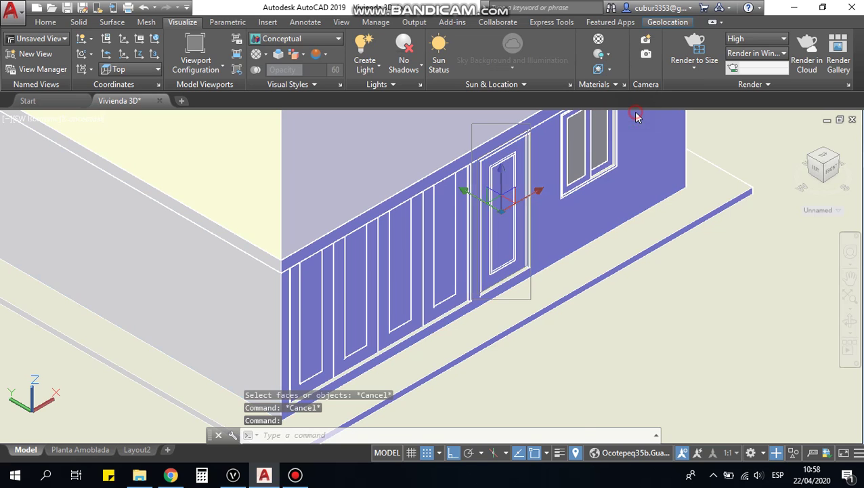
key(Return)
key(Return)
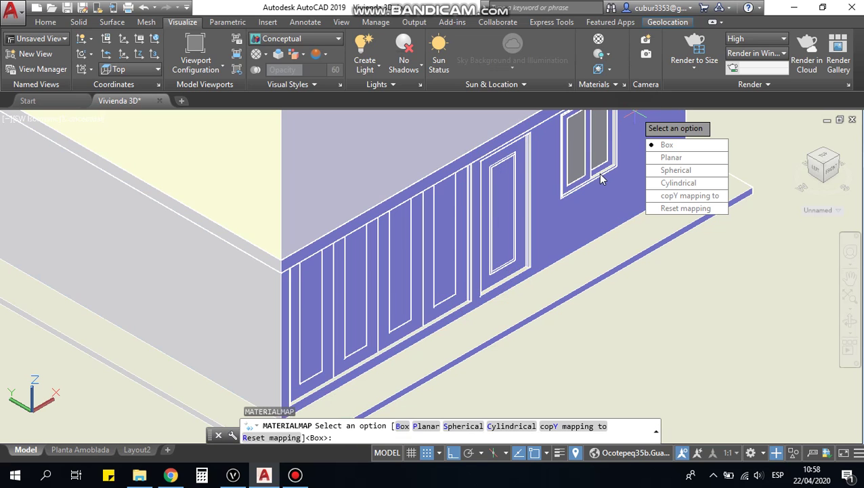
key(Return)
scroll(566, 220, up, 2)
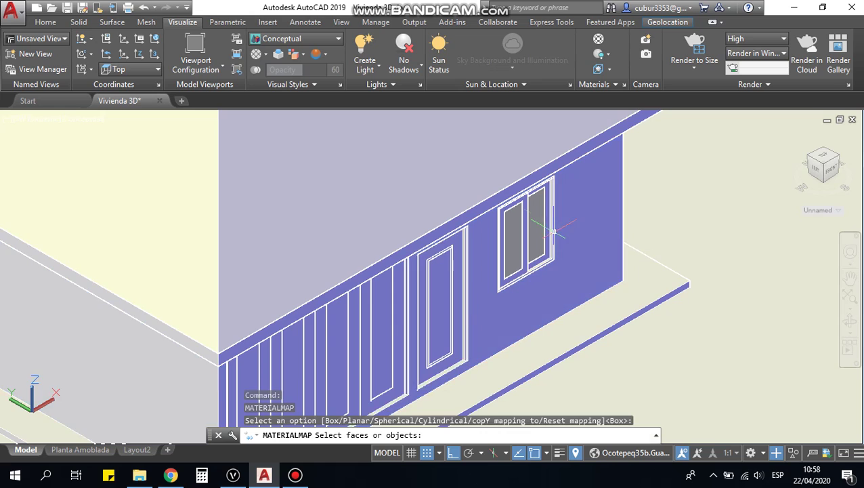
key(Escape)
Step: Pan along the door wall and zoom out, clearing leftover selections
scroll(550, 210, up, 1)
scroll(543, 208, down, 3)
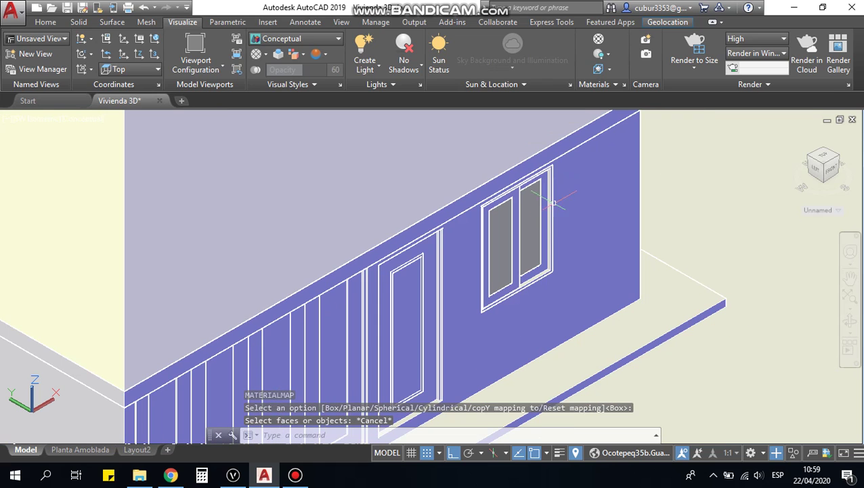
middle_drag(682, 245, 706, 178)
key(Escape)
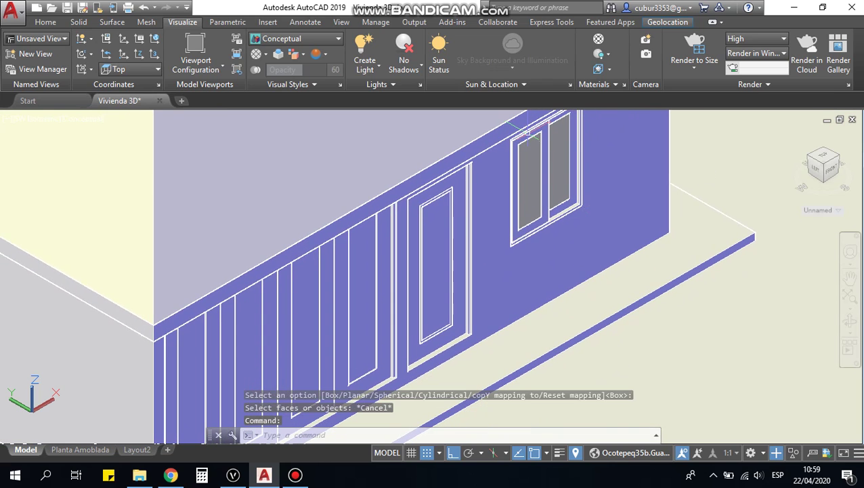
scroll(541, 288, down, 1)
middle_drag(541, 288, 473, 380)
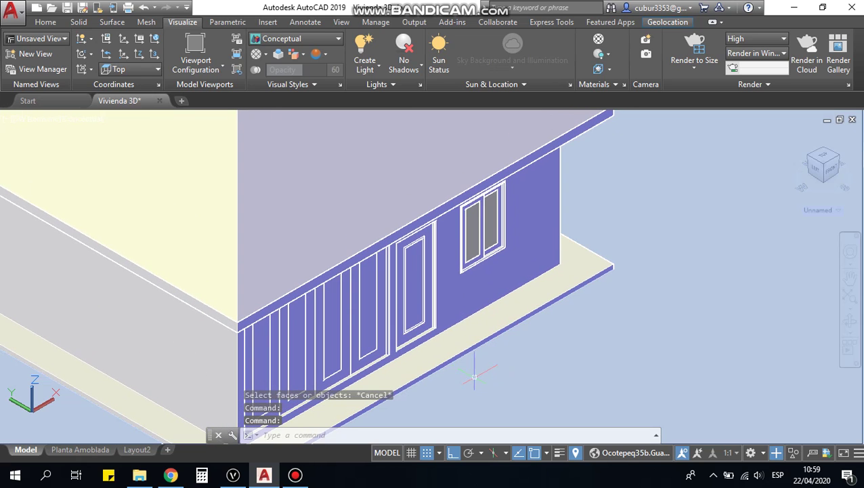
key(Escape)
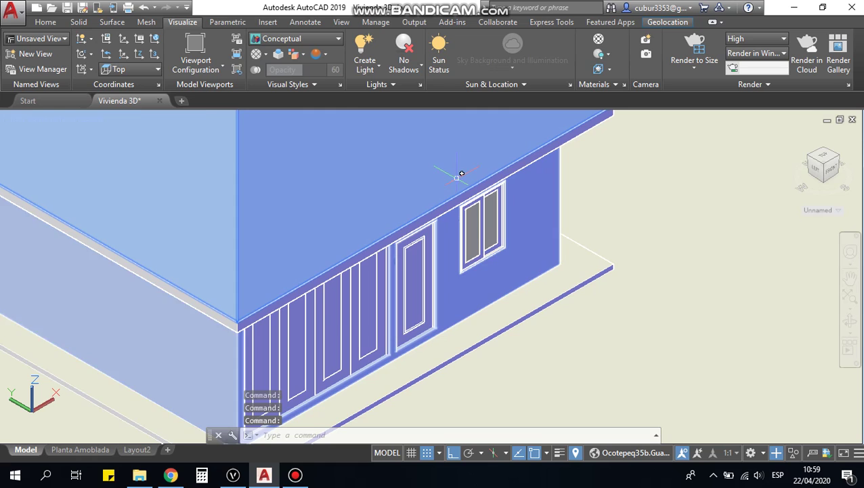
key(Escape)
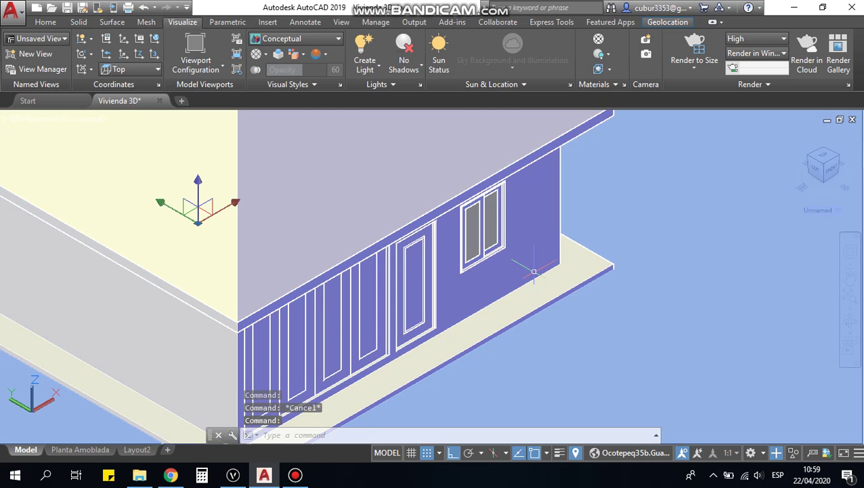
scroll(511, 253, down, 5)
key(Escape)
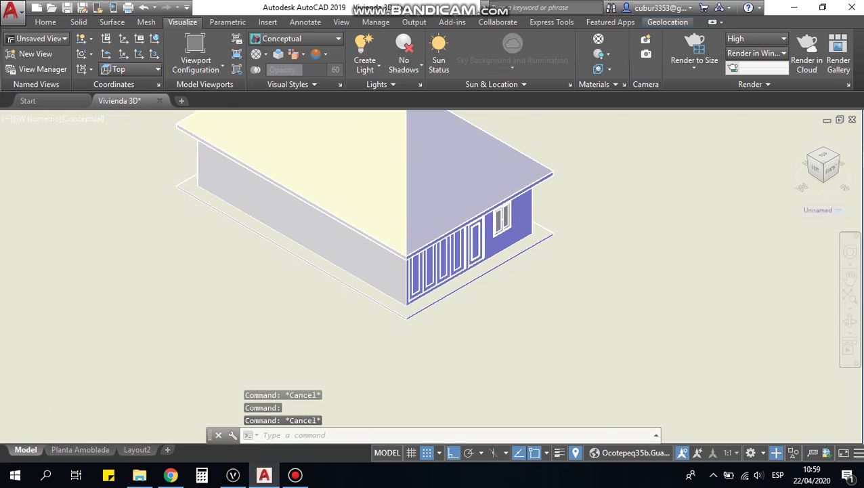
scroll(504, 217, up, 8)
scroll(504, 217, up, 2)
Step: Pan and zoom out to frame the whole house on its slab and elliptical ground
right_click(512, 227)
click(528, 243)
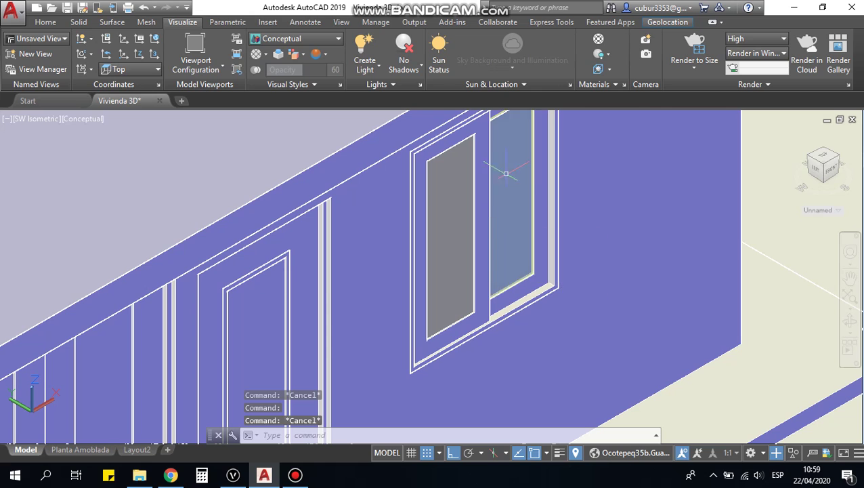
drag(501, 233, 465, 238)
key(Escape)
scroll(469, 222, down, 5)
scroll(399, 224, down, 3)
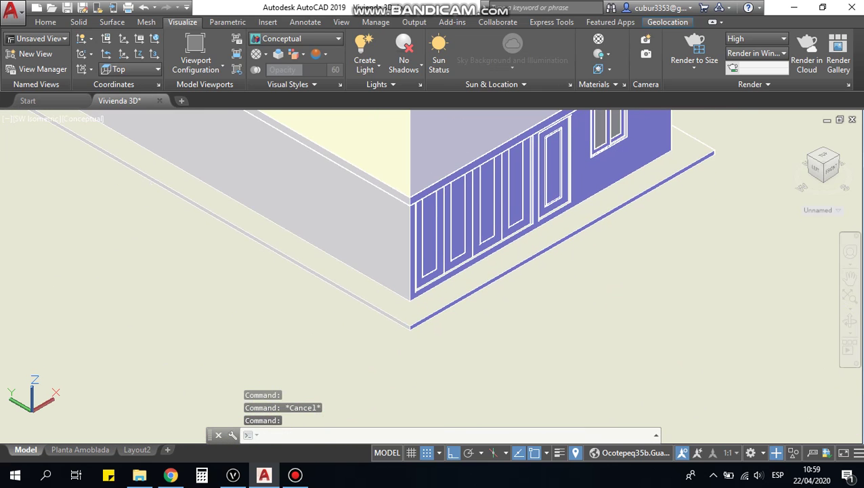
scroll(399, 224, down, 5)
key(Return)
key(Escape)
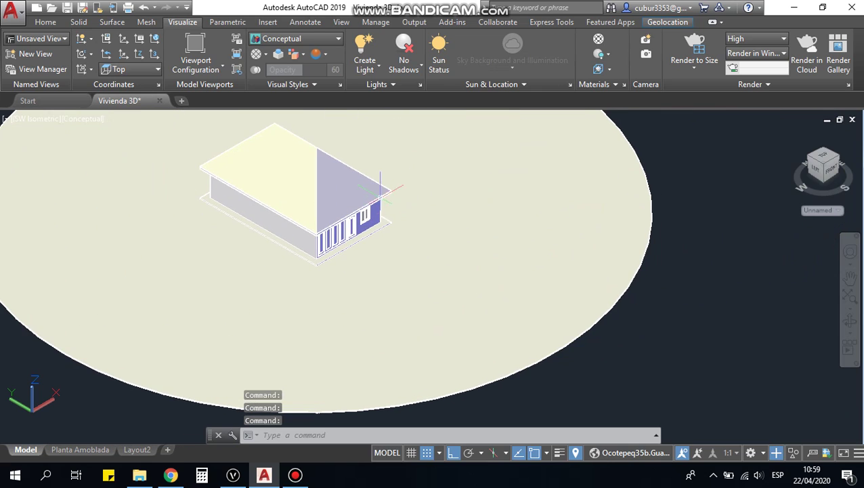
scroll(468, 162, up, 2)
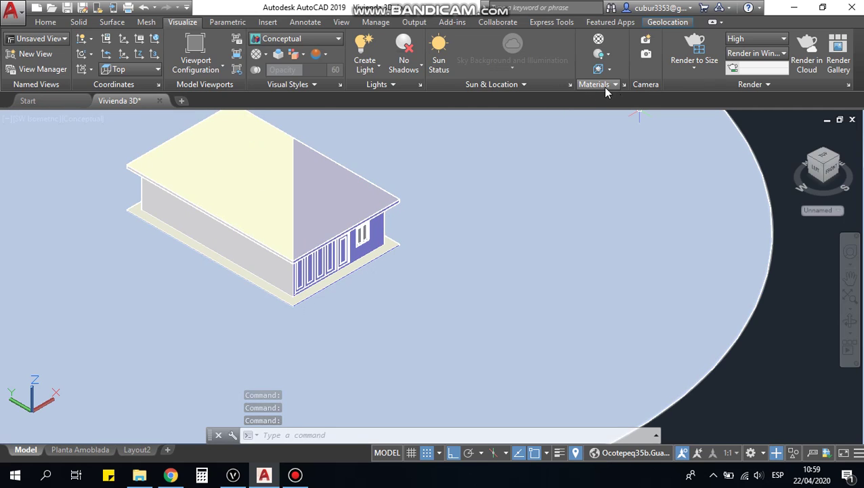
Step: Set the Materials/Textures display to On so the house shows its materials
click(600, 40)
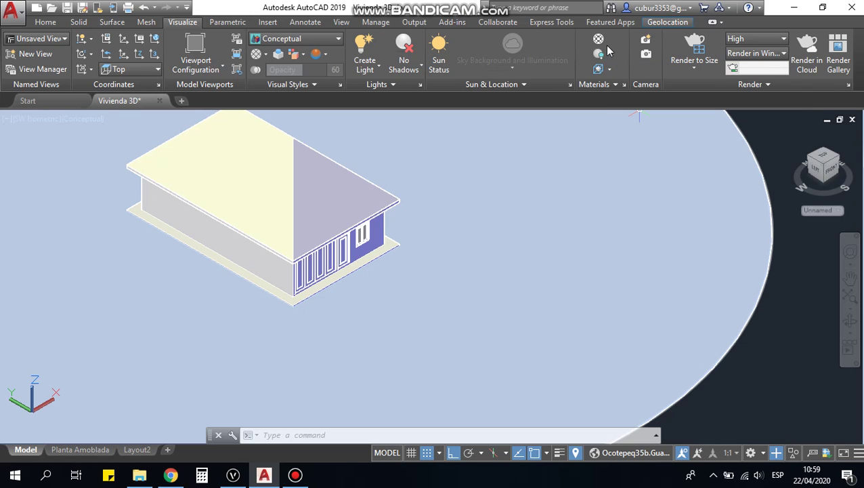
click(608, 57)
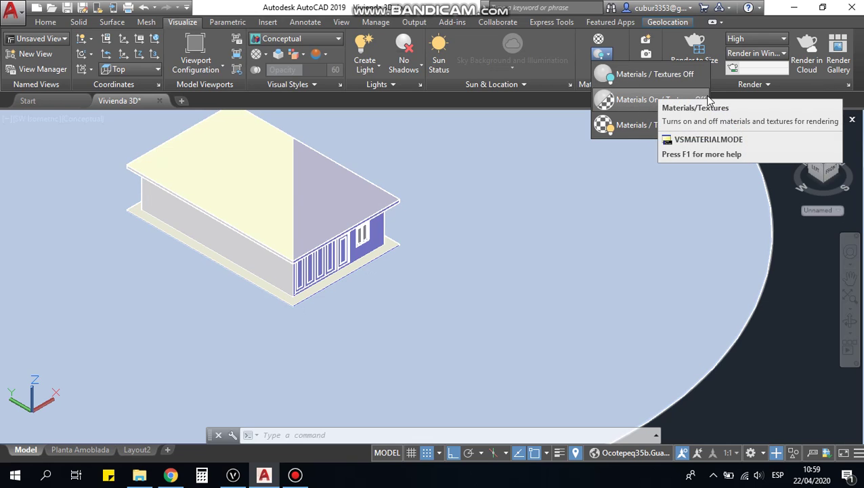
click(636, 129)
scroll(474, 163, down, 3)
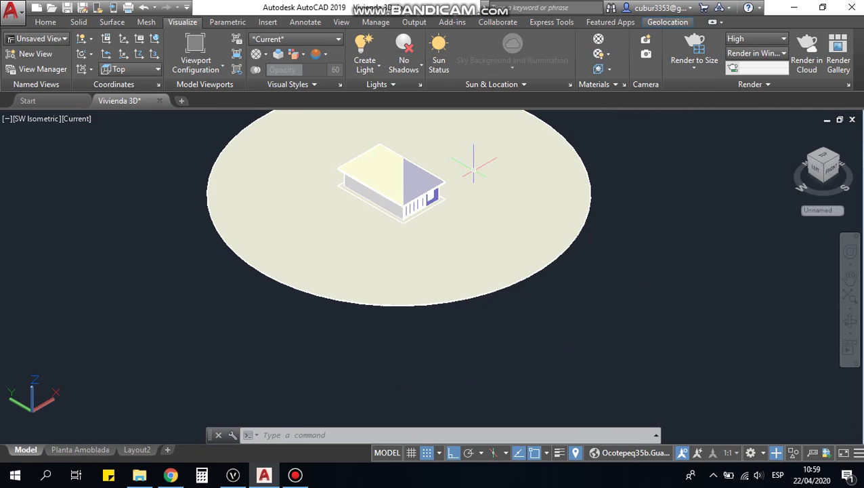
scroll(473, 164, up, 2)
scroll(450, 150, up, 2)
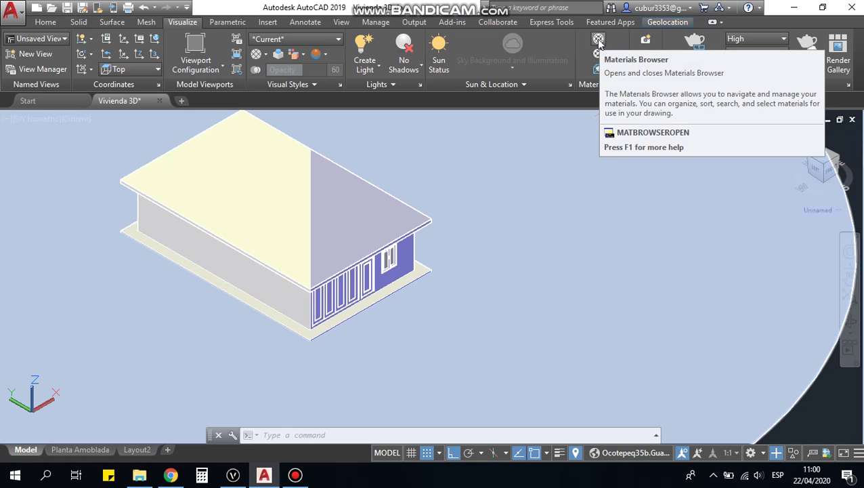
click(599, 41)
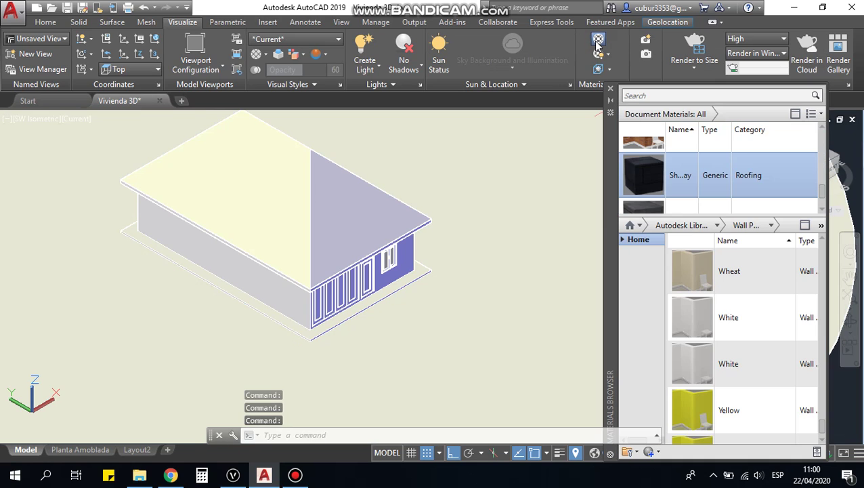
scroll(780, 155, up, 1)
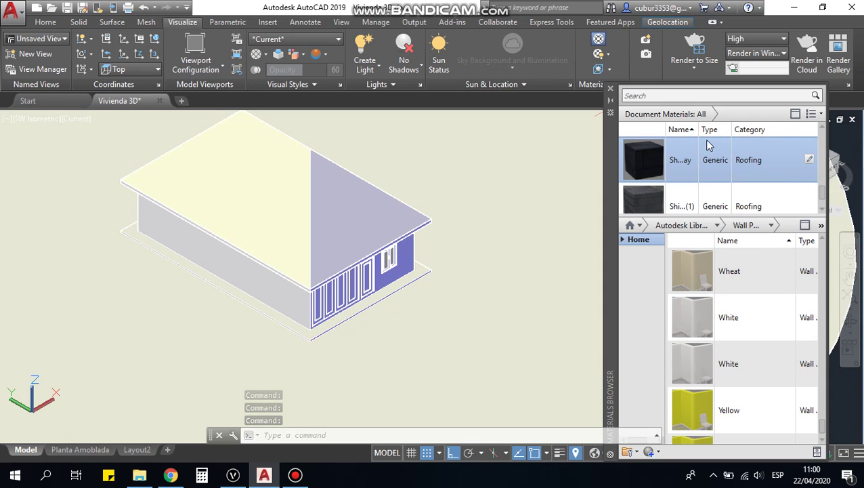
scroll(662, 156, down, 1)
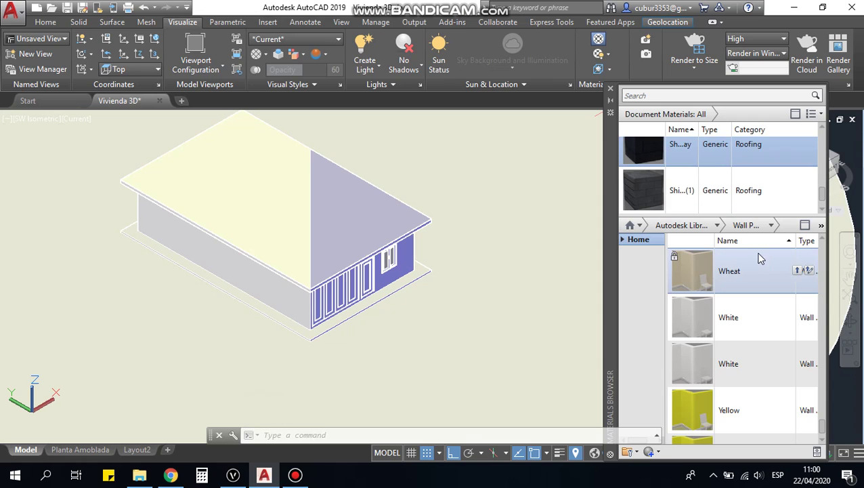
scroll(701, 271, down, 1)
scroll(701, 270, up, 1)
scroll(770, 155, up, 1)
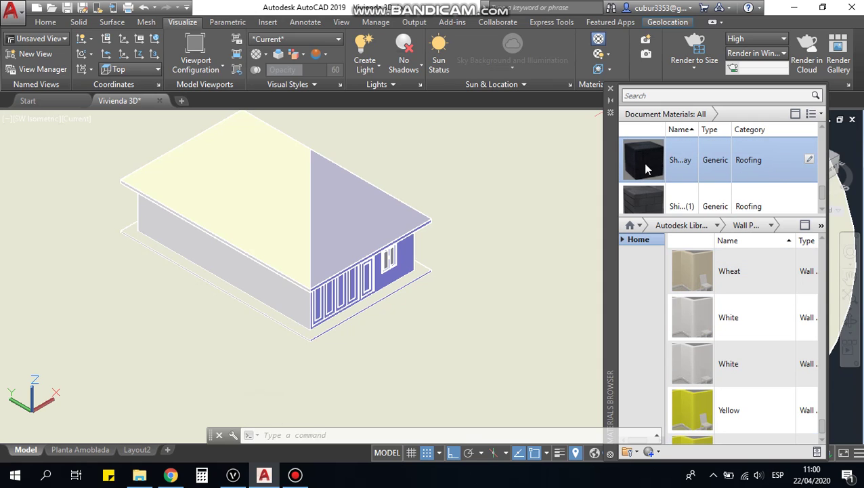
scroll(660, 161, down, 1)
scroll(672, 269, down, 1)
scroll(708, 243, up, 1)
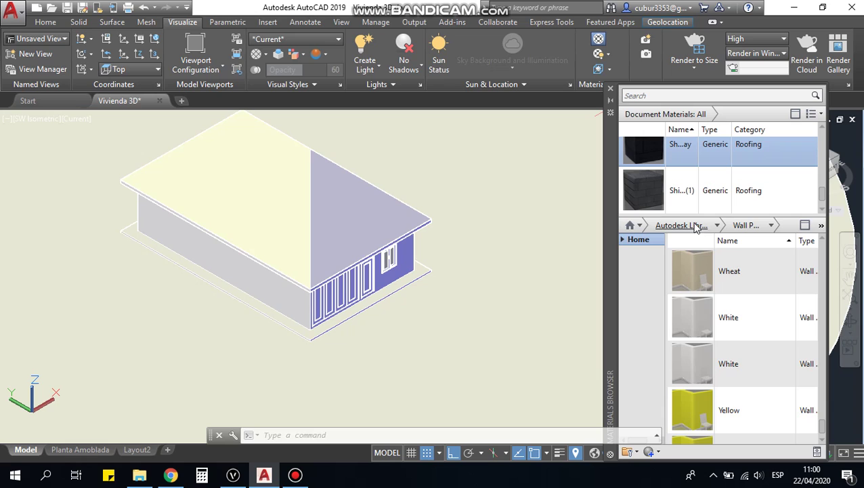
scroll(701, 268, down, 1)
scroll(708, 262, up, 1)
scroll(717, 441, down, 1)
scroll(718, 434, up, 1)
click(694, 195)
click(690, 150)
mouse_move(717, 160)
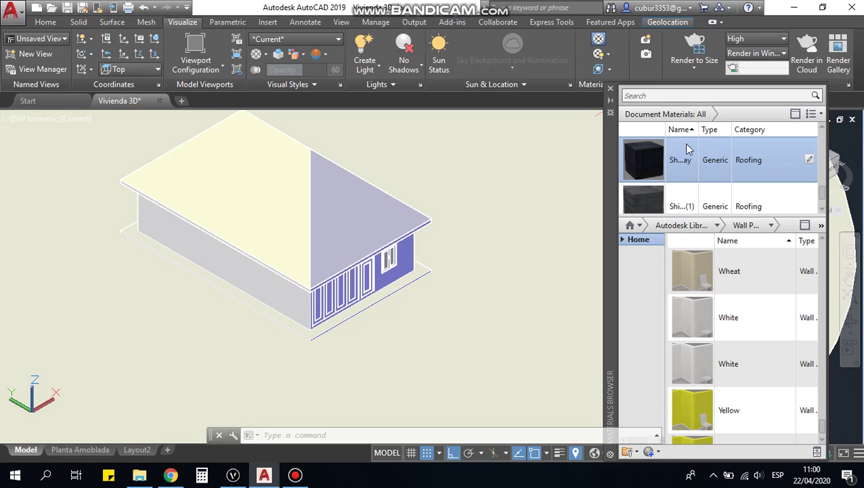
drag(689, 155, 437, 144)
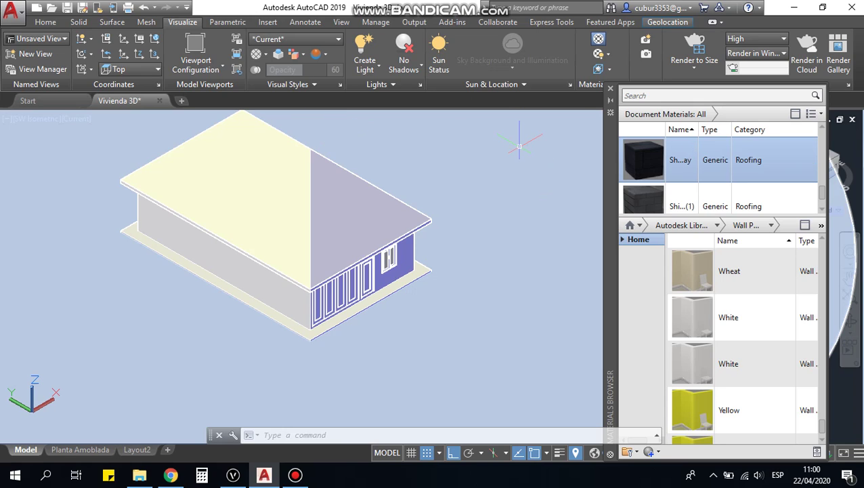
Step: Shrink Document Materials thumbnails to 16x16 and show library materials as a list
click(819, 114)
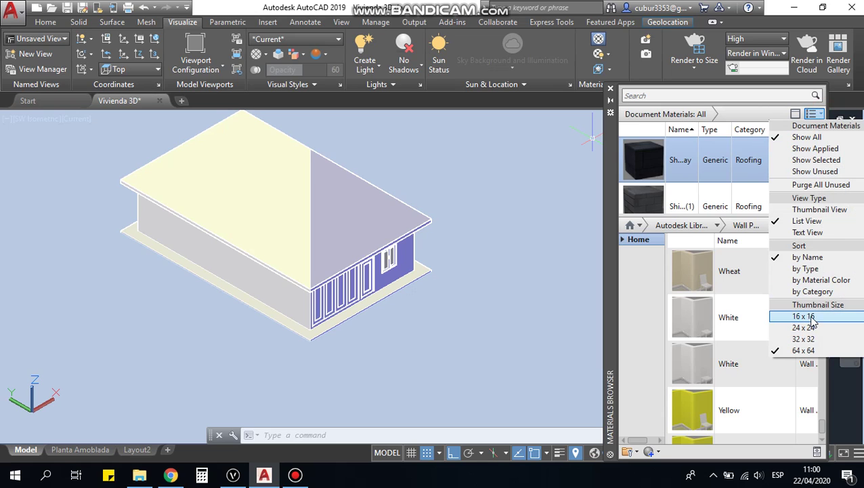
click(816, 315)
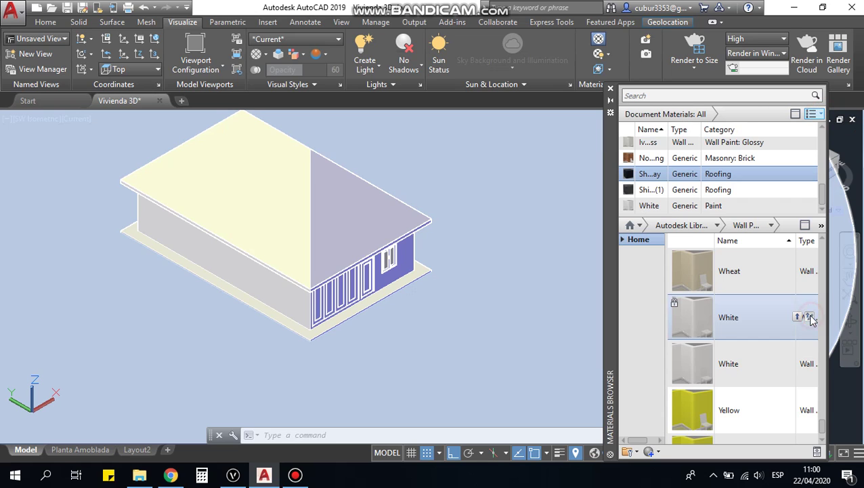
click(820, 225)
click(833, 241)
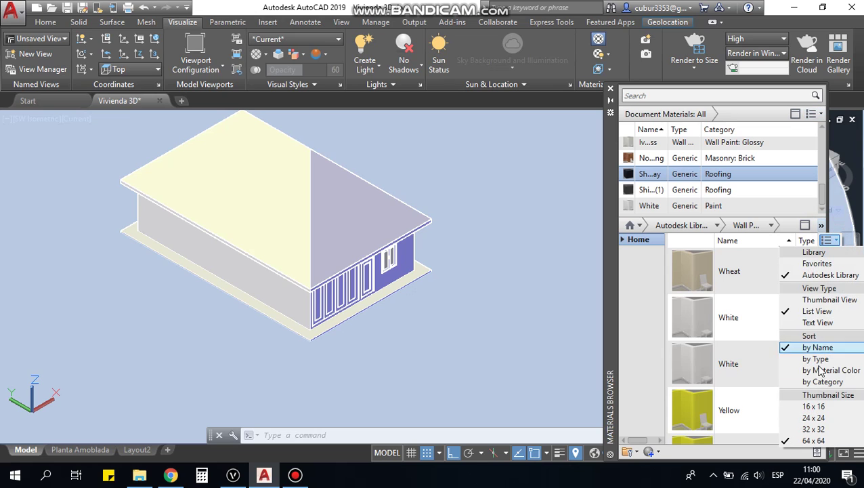
click(814, 407)
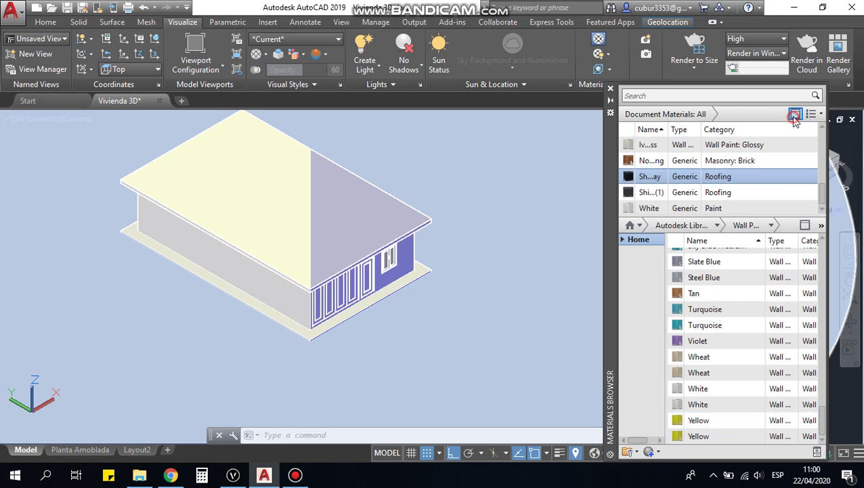
click(795, 115)
click(795, 115)
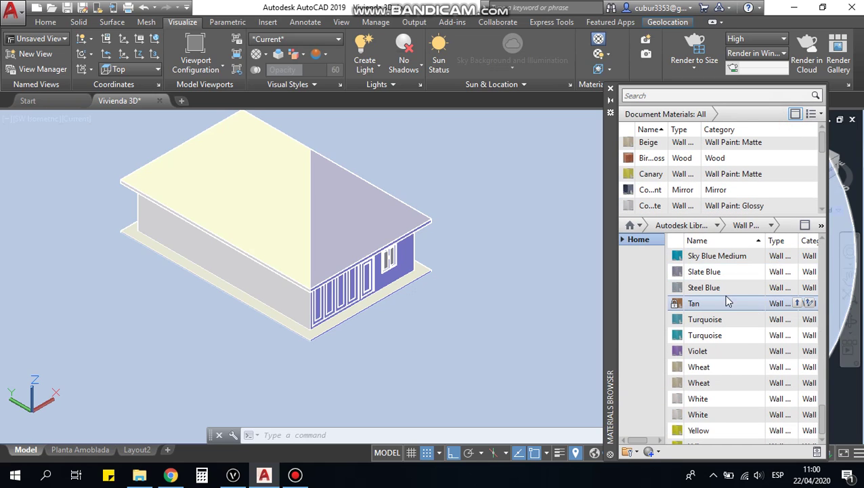
Step: Enlarge the library material thumbnails to 64x64
scroll(742, 333, down, 1)
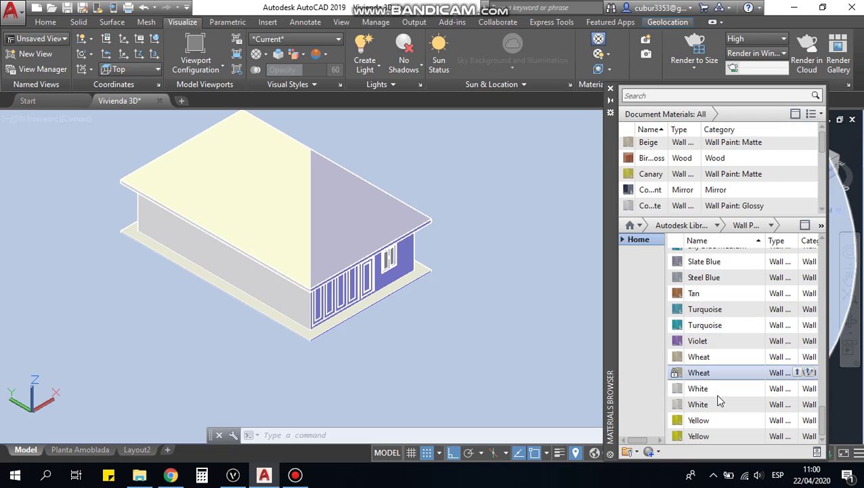
scroll(738, 373, up, 1)
scroll(737, 399, down, 1)
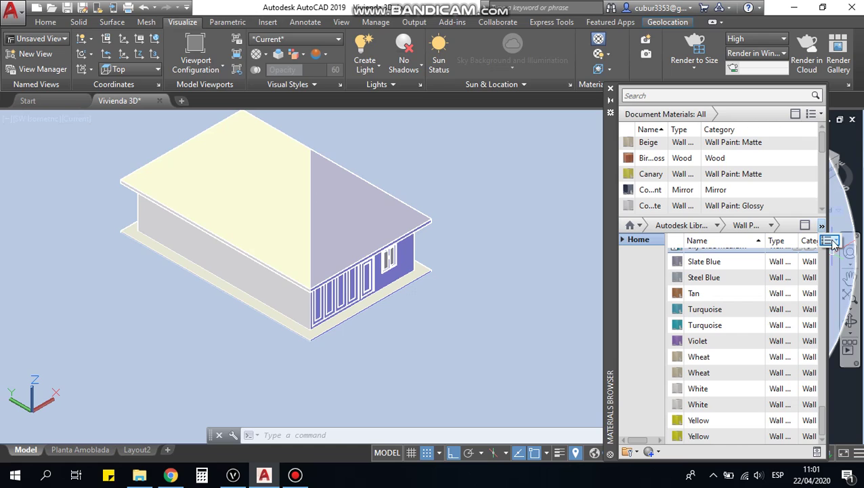
click(833, 241)
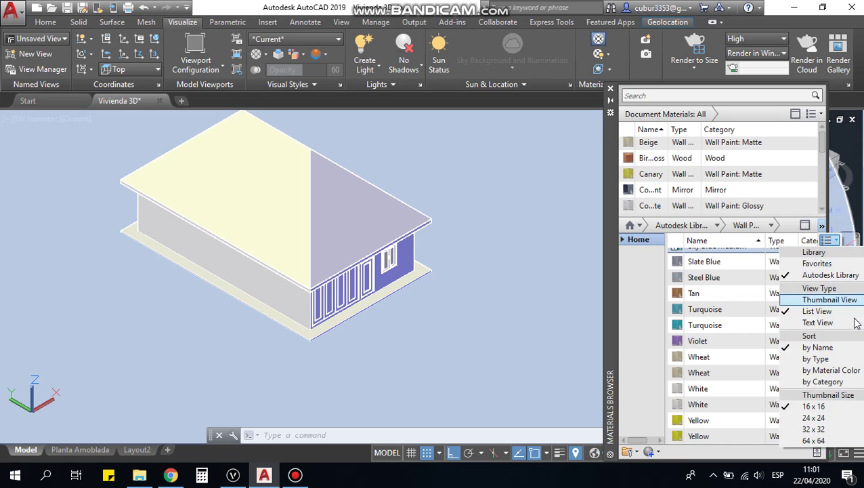
click(831, 441)
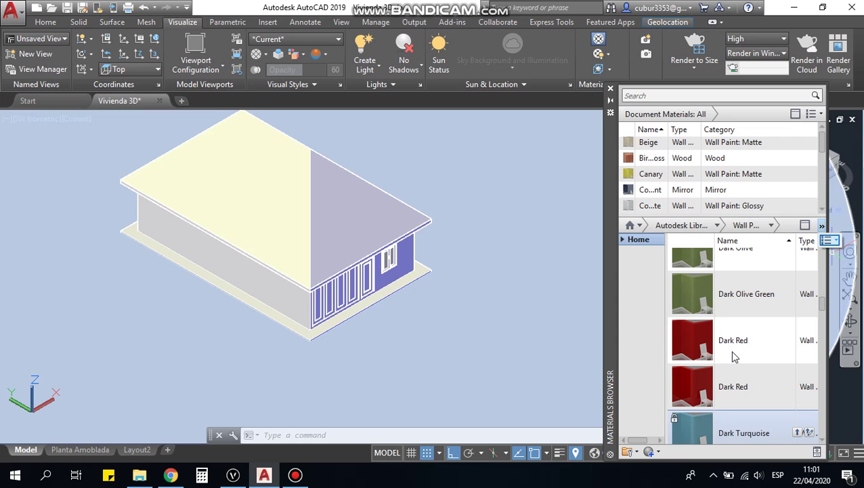
click(847, 317)
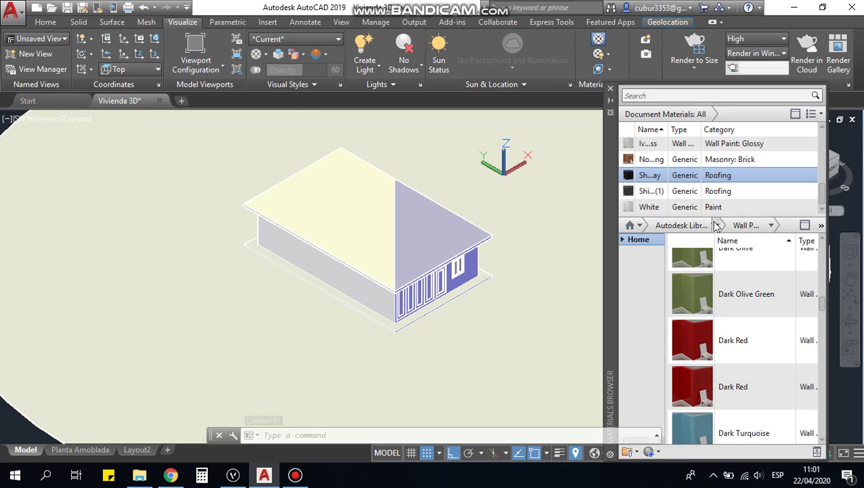
Step: Switch the material library to the Flooring category and scroll through its flooring materials
scroll(738, 298, up, 1)
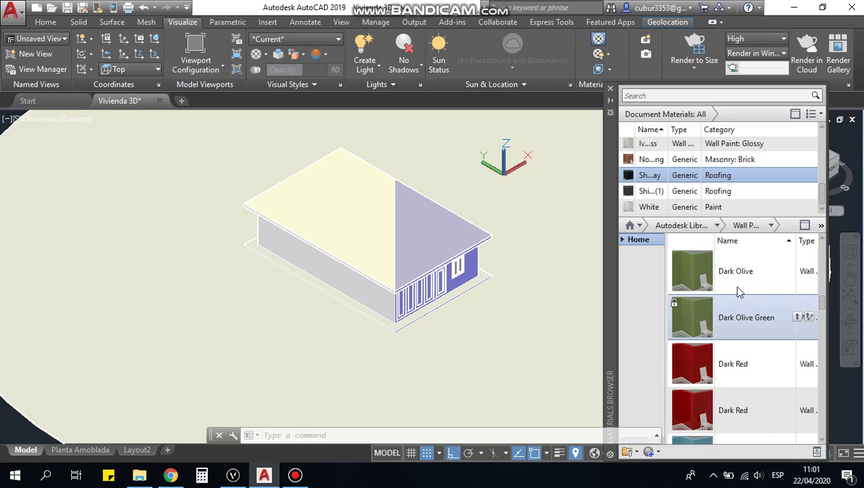
click(718, 226)
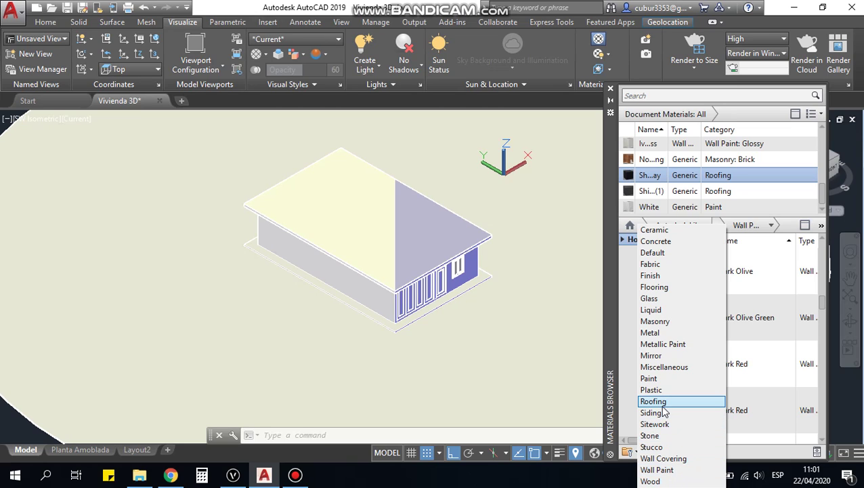
click(667, 288)
mouse_move(745, 364)
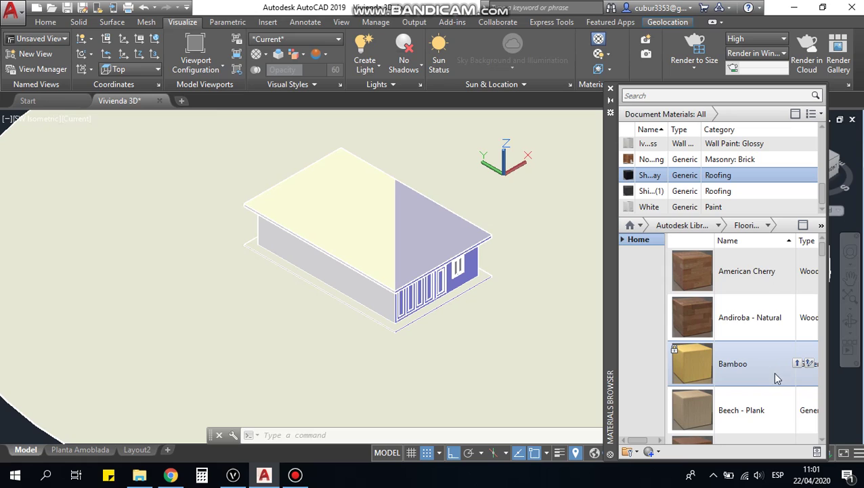
scroll(781, 382, down, 3)
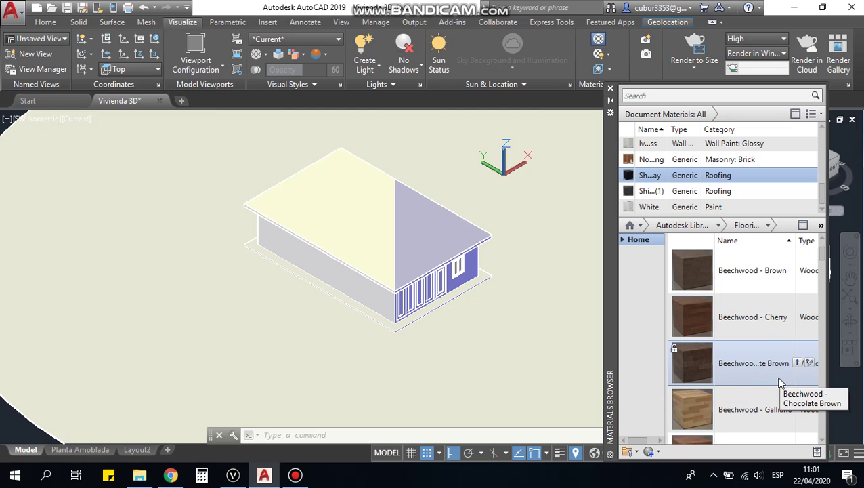
scroll(776, 383, down, 3)
scroll(772, 382, down, 1)
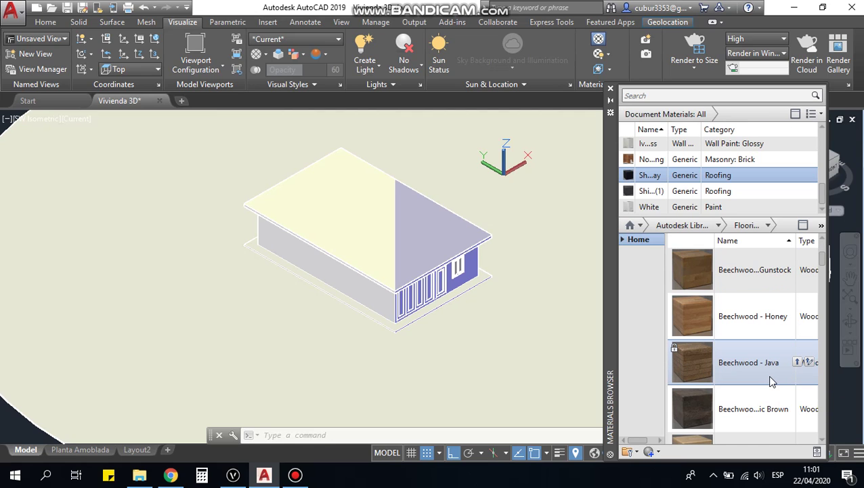
scroll(767, 381, down, 3)
scroll(767, 379, down, 5)
scroll(767, 380, down, 2)
scroll(766, 378, down, 5)
scroll(767, 378, down, 5)
scroll(767, 377, down, 5)
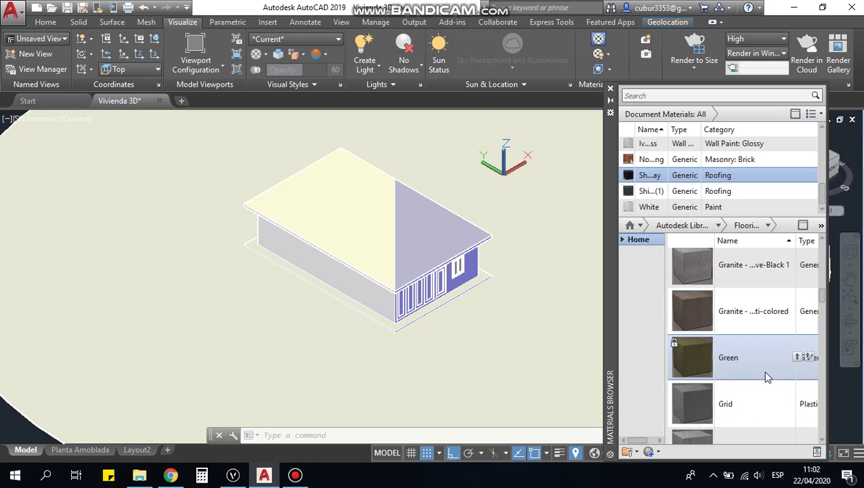
scroll(767, 377, down, 5)
scroll(766, 377, down, 5)
scroll(765, 376, down, 5)
scroll(765, 377, down, 5)
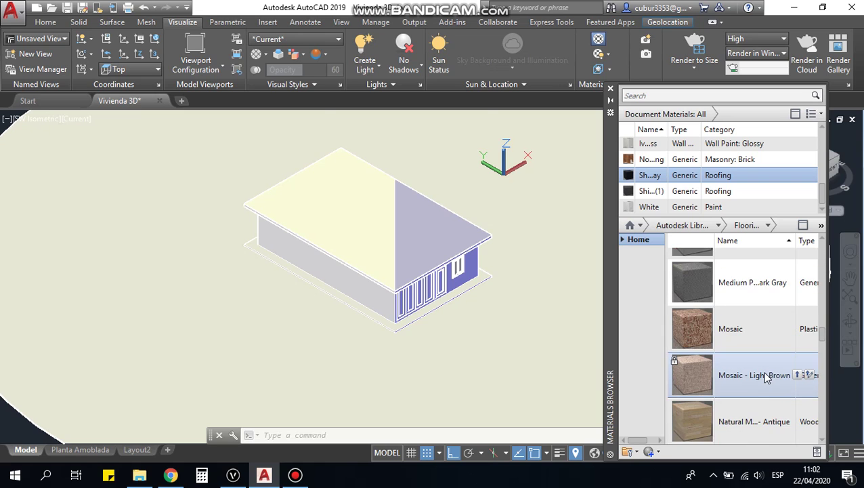
scroll(688, 338, down, 5)
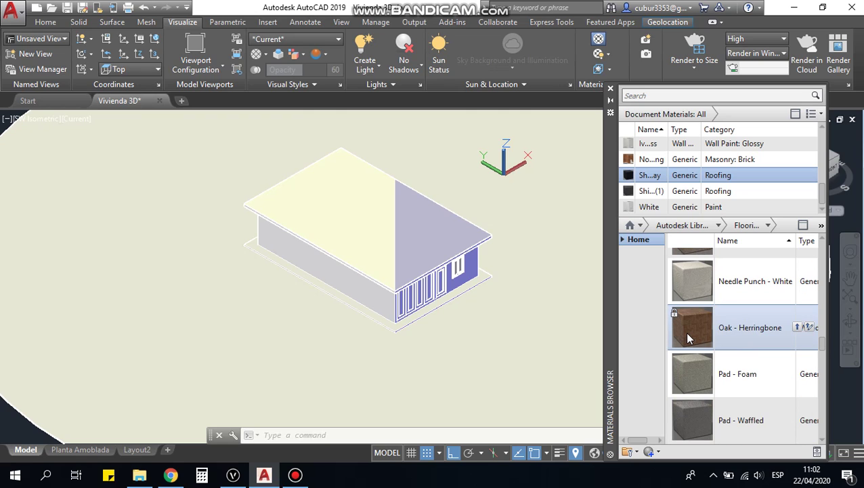
scroll(688, 339, down, 5)
scroll(684, 336, down, 5)
scroll(684, 335, down, 5)
scroll(684, 335, down, 5)
scroll(684, 336, down, 5)
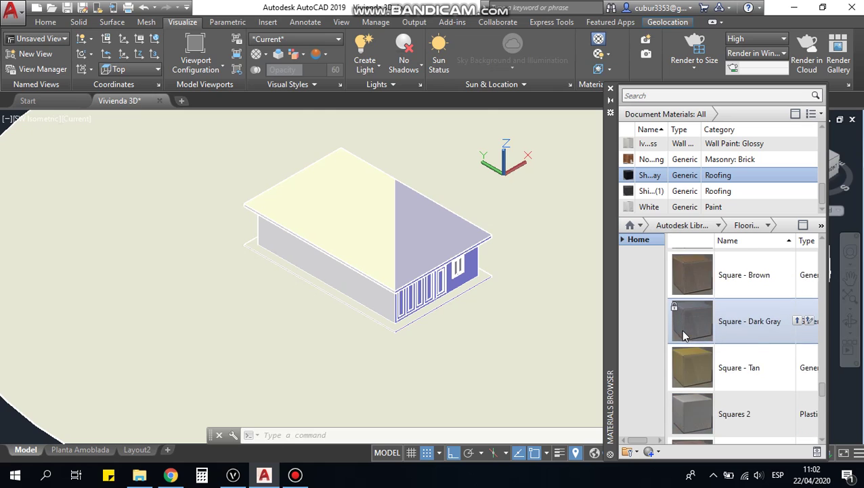
scroll(684, 335, down, 5)
Step: Zoom in close on the base slab corner and hide the library to list drawing materials
mouse_move(535, 338)
middle_down()
mouse_move(466, 336)
mouse_move(250, 399)
middle_up()
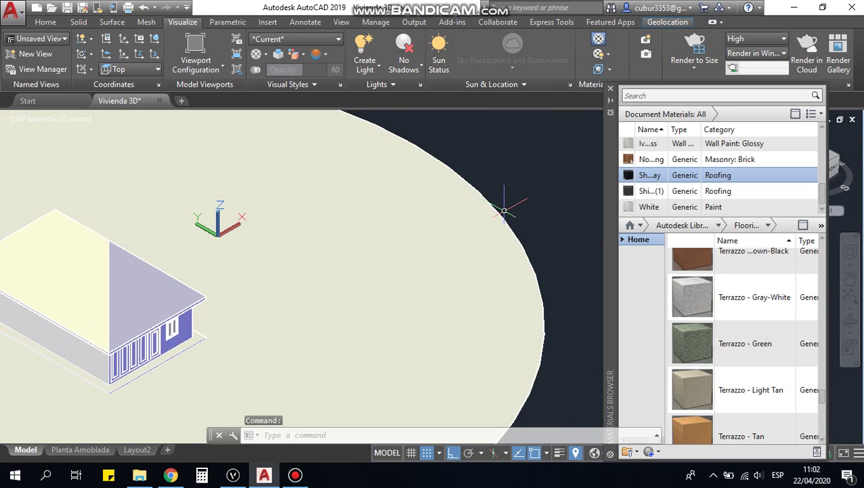
middle_drag(285, 364, 524, 283)
scroll(413, 250, up, 3)
scroll(413, 250, up, 3)
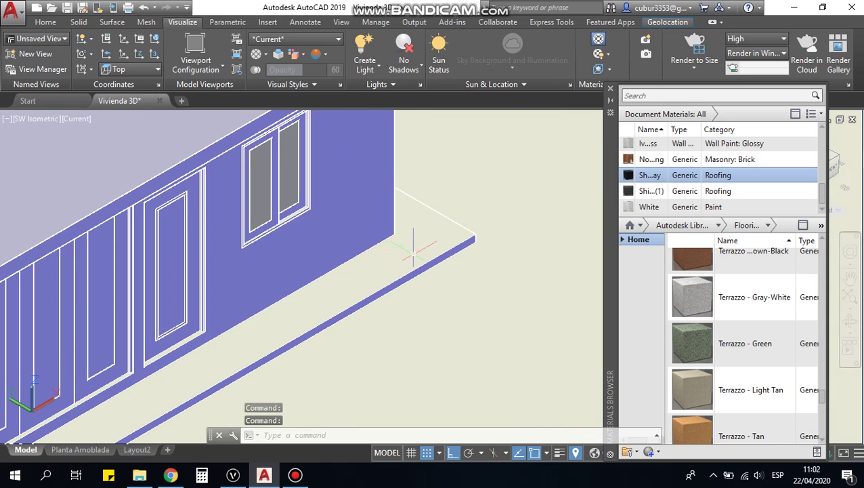
scroll(413, 251, up, 2)
middle_drag(443, 250, 480, 289)
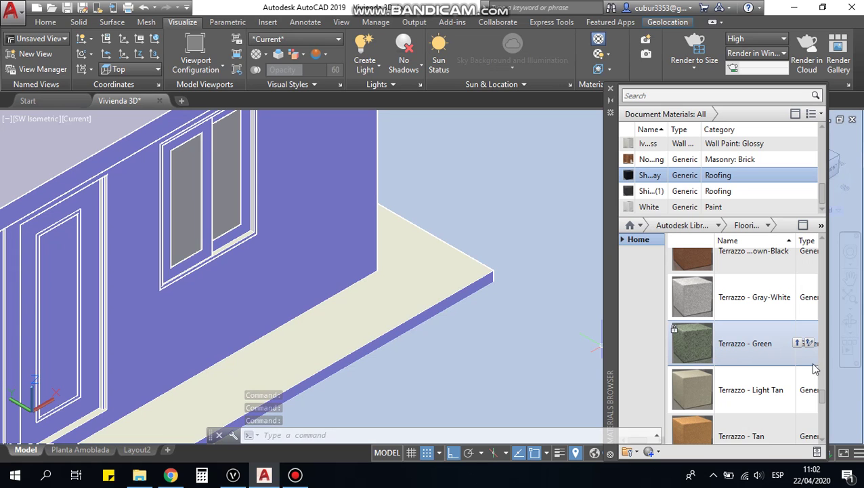
scroll(756, 421, down, 1)
scroll(759, 422, down, 4)
scroll(758, 423, up, 2)
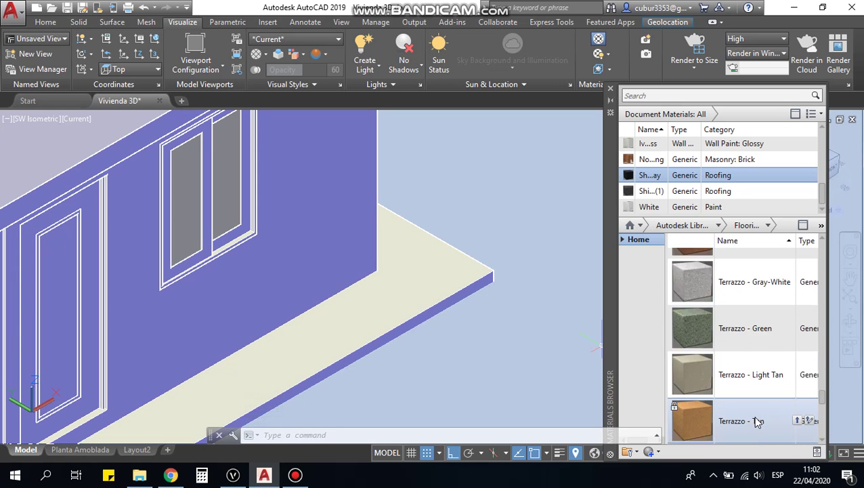
scroll(697, 312, up, 2)
scroll(696, 310, up, 2)
scroll(697, 311, up, 2)
scroll(699, 317, up, 1)
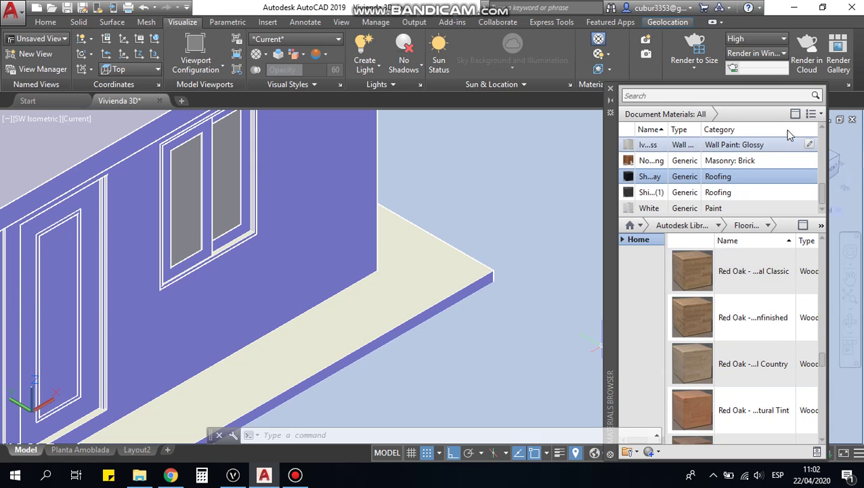
click(795, 113)
click(814, 113)
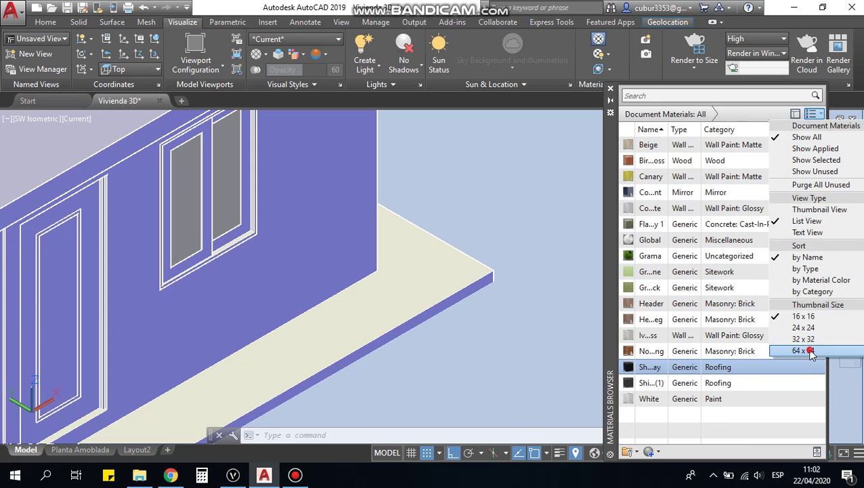
click(806, 350)
scroll(720, 245, down, 2)
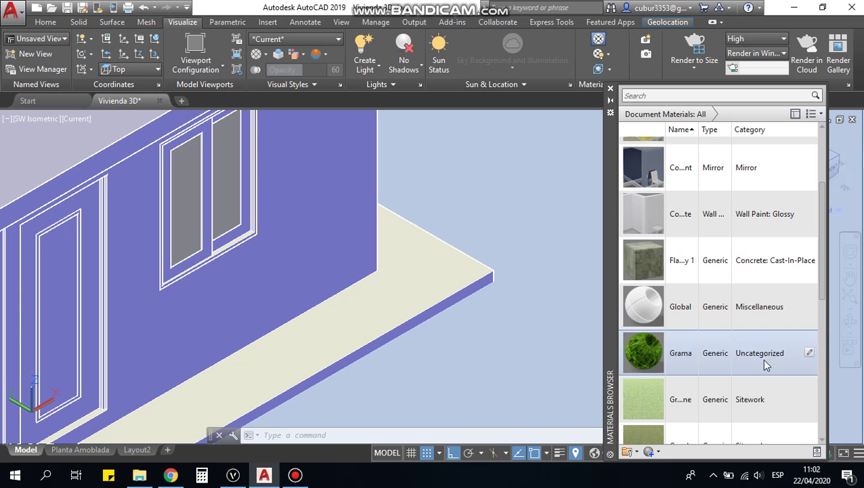
scroll(745, 325, up, 1)
drag(705, 129, 748, 129)
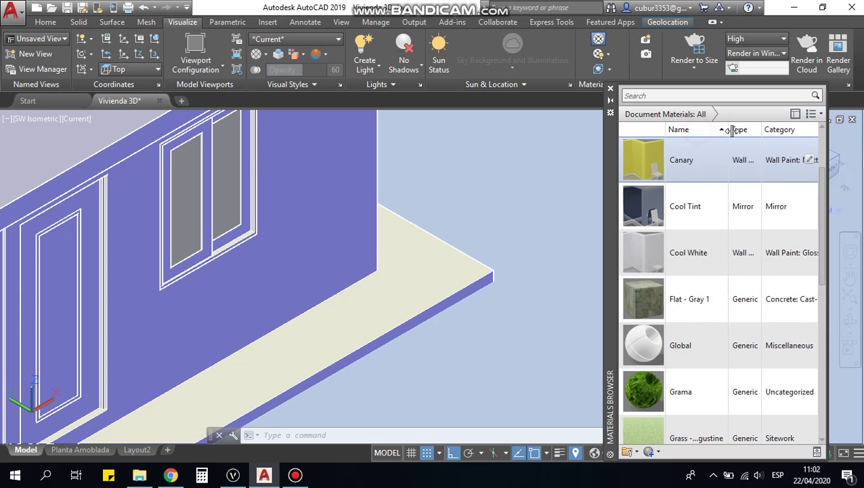
scroll(685, 321, down, 5)
click(685, 325)
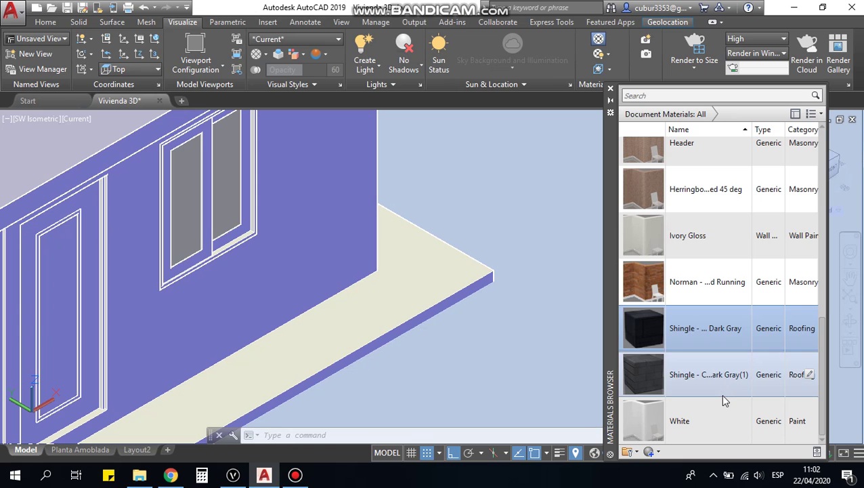
scroll(695, 383, up, 3)
scroll(695, 384, up, 3)
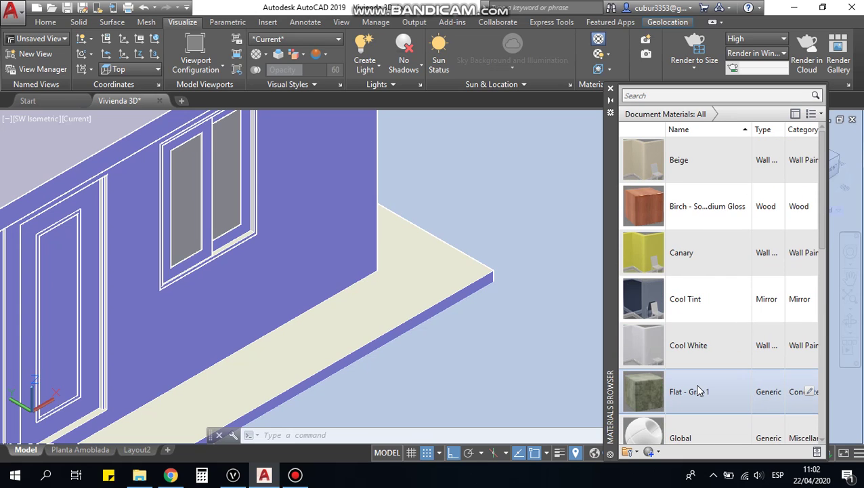
scroll(699, 386, down, 3)
scroll(701, 381, down, 3)
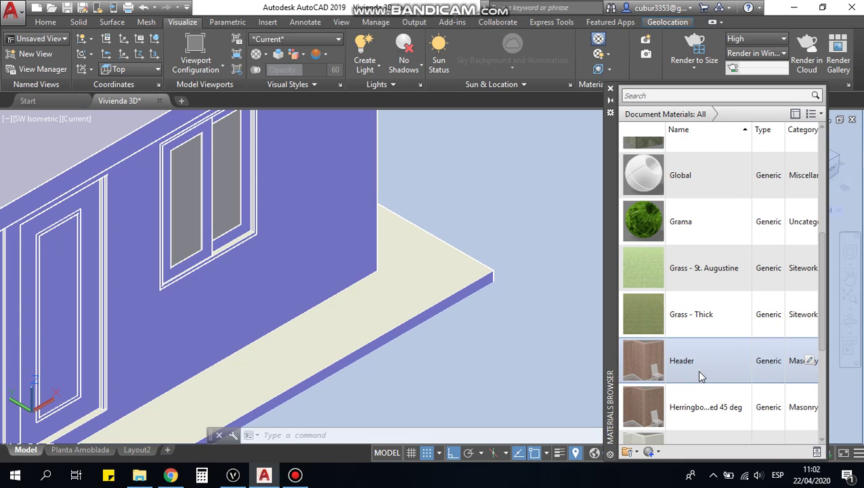
scroll(701, 374, down, 3)
scroll(701, 374, up, 3)
scroll(701, 374, up, 2)
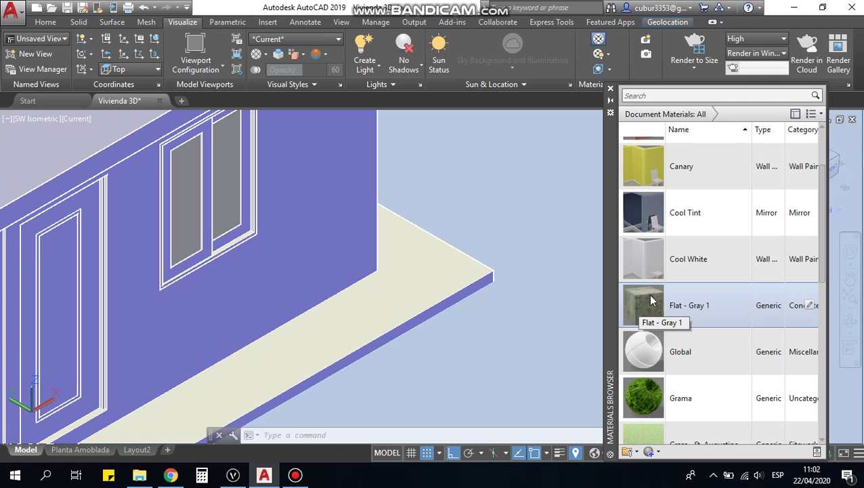
drag(650, 306, 450, 287)
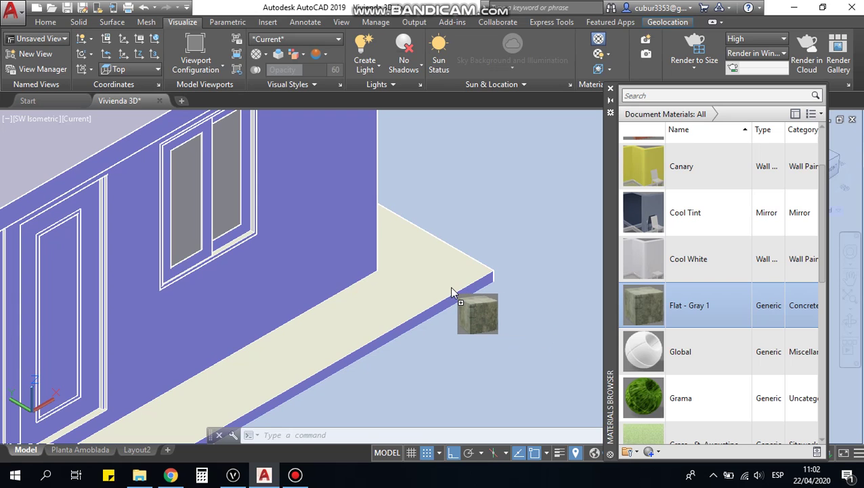
Step: Apply Flat - Gray 1 concrete to the sidewalk slab, then try the dark gray shingle material on it
drag(452, 288, 451, 287)
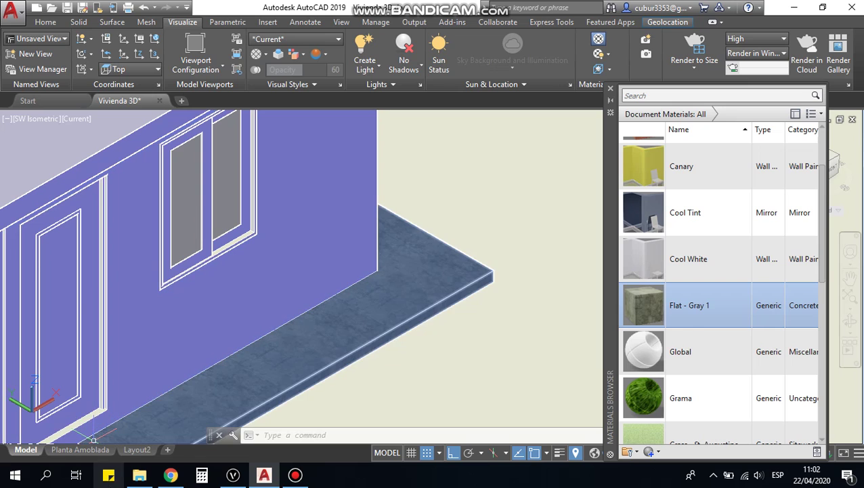
scroll(502, 257, down, 2)
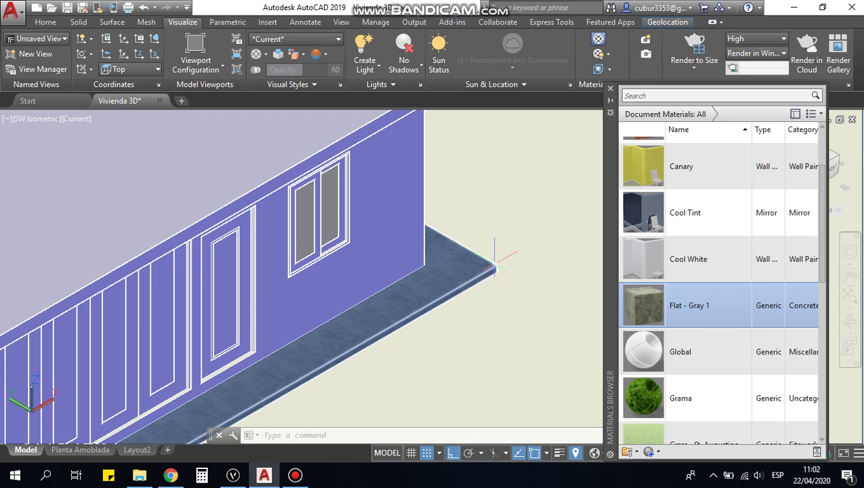
scroll(495, 264, up, 2)
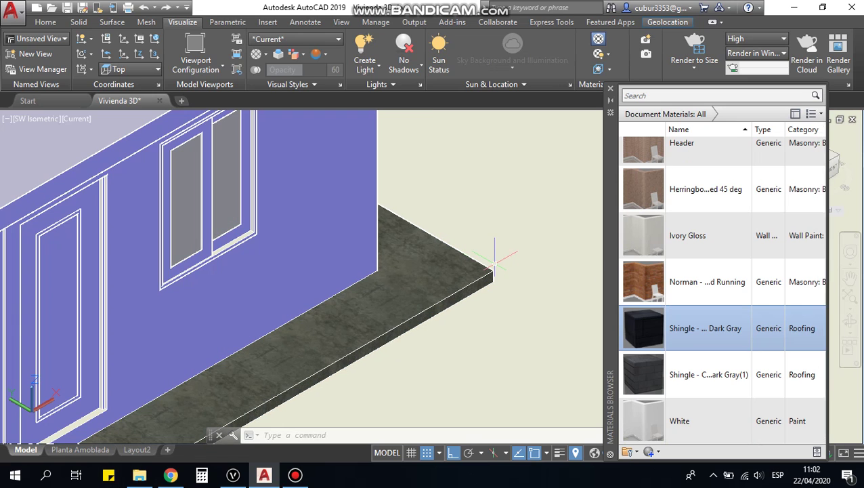
middle_drag(495, 261, 491, 281)
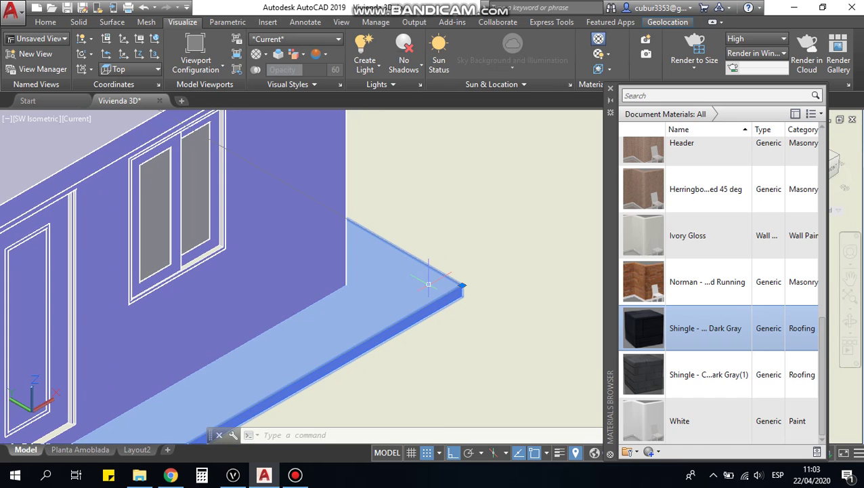
mouse_move(707, 374)
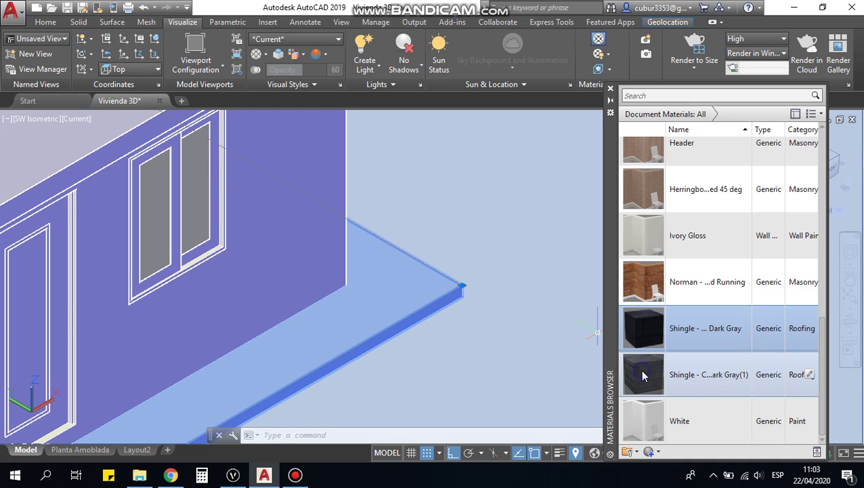
right_click(643, 377)
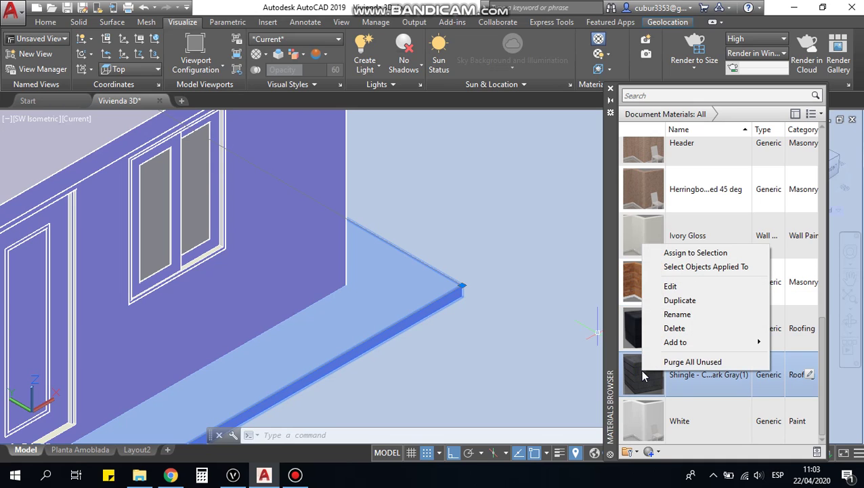
click(710, 256)
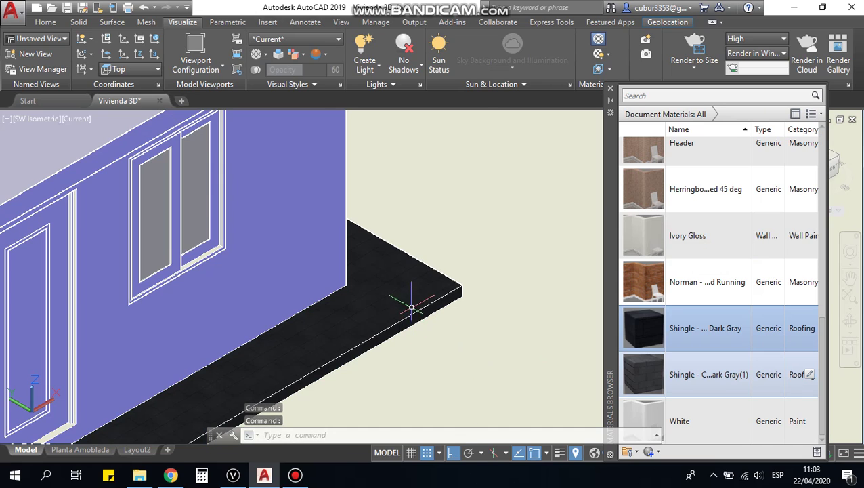
scroll(405, 302, up, 2)
scroll(399, 281, up, 1)
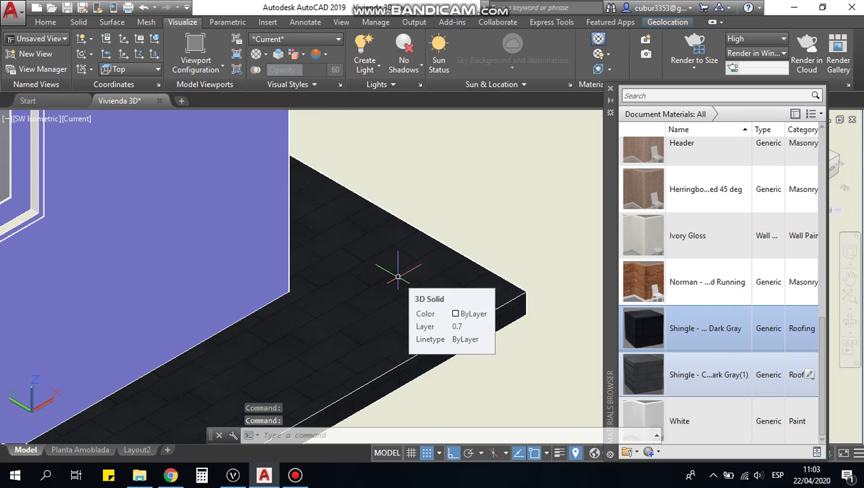
Step: Undo the shingle assignment with Ctrl+Z and restore the Flat - Gray 1 concrete on the slab
key(ctrl+z)
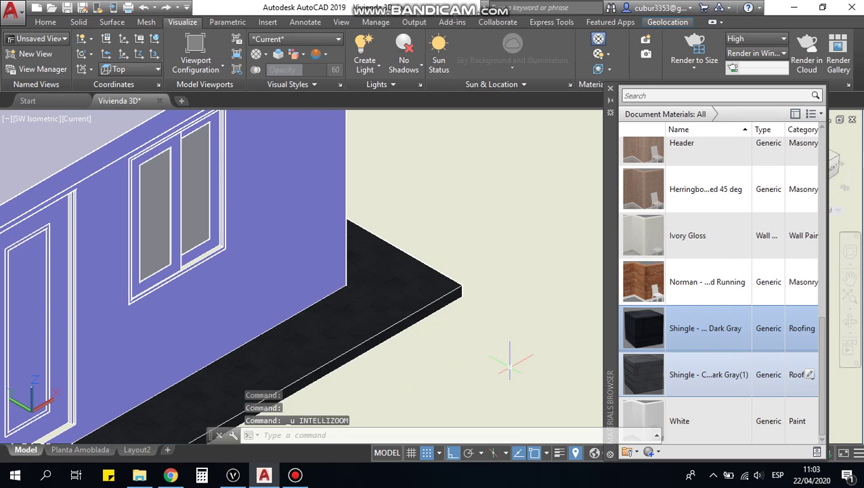
key(ctrl+z)
mouse_move(644, 376)
mouse_down()
mouse_move(598, 362)
mouse_move(630, 359)
mouse_up()
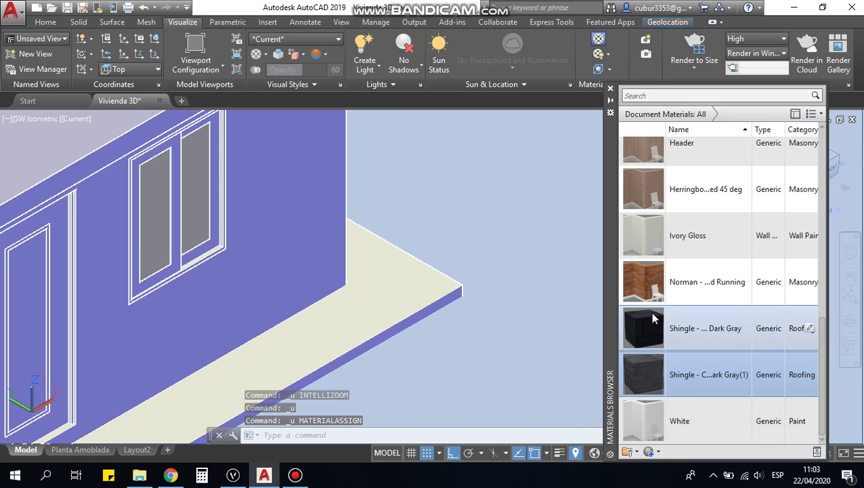
scroll(681, 347, up, 3)
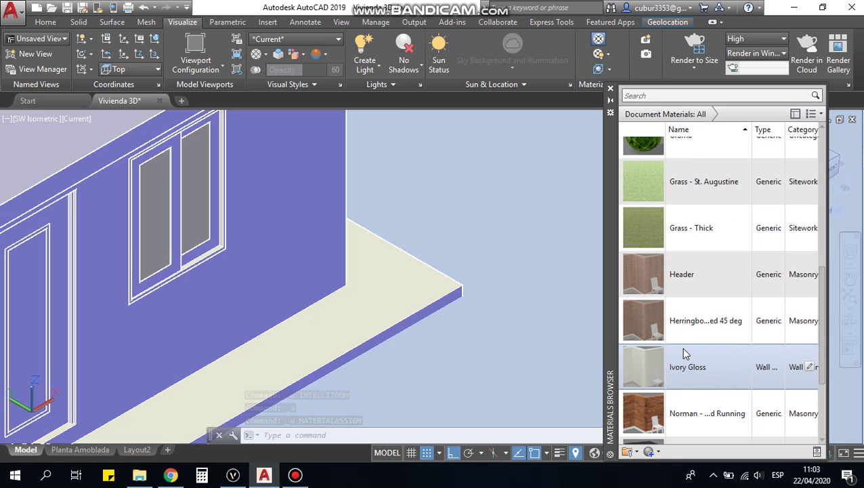
scroll(682, 347, down, 3)
scroll(683, 347, up, 5)
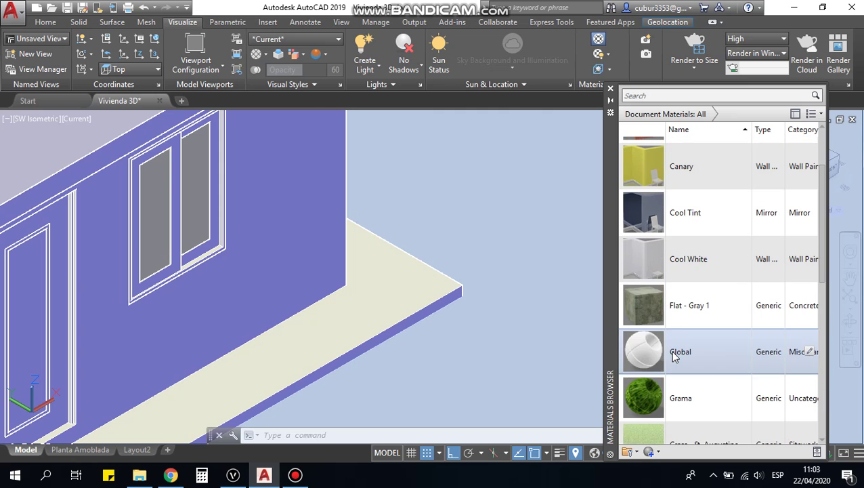
drag(671, 313, 411, 292)
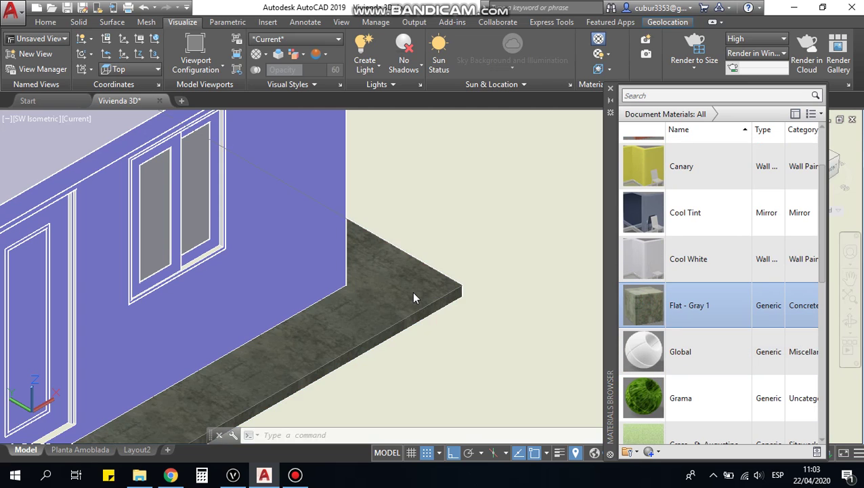
scroll(485, 291, down, 3)
middle_drag(485, 291, 483, 256)
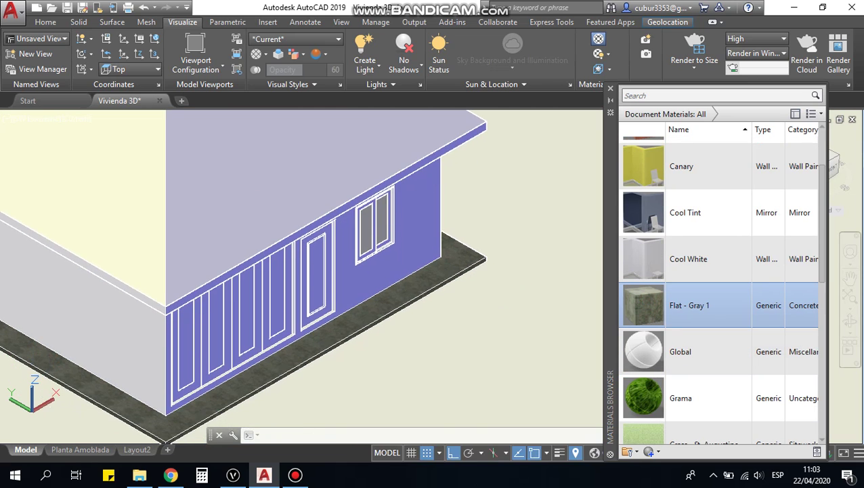
Step: Show the Autodesk material library and switch its category to Wall Paint
scroll(776, 321, up, 2)
scroll(763, 315, up, 3)
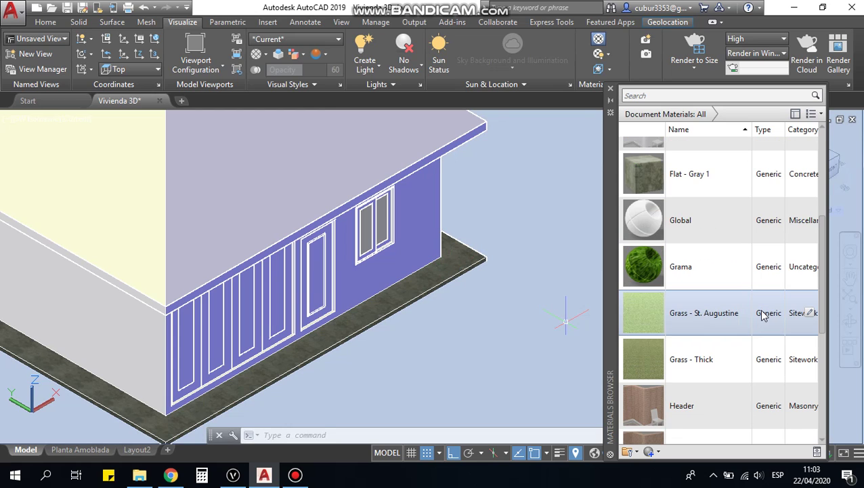
scroll(741, 300, up, 3)
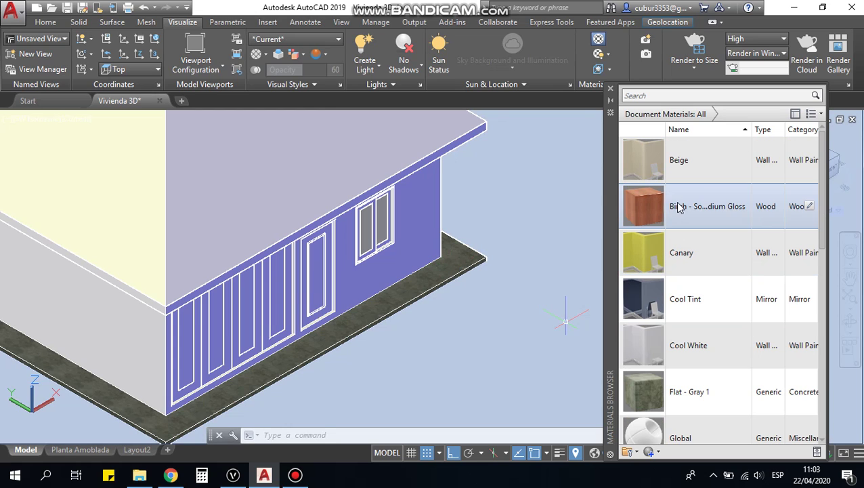
click(794, 114)
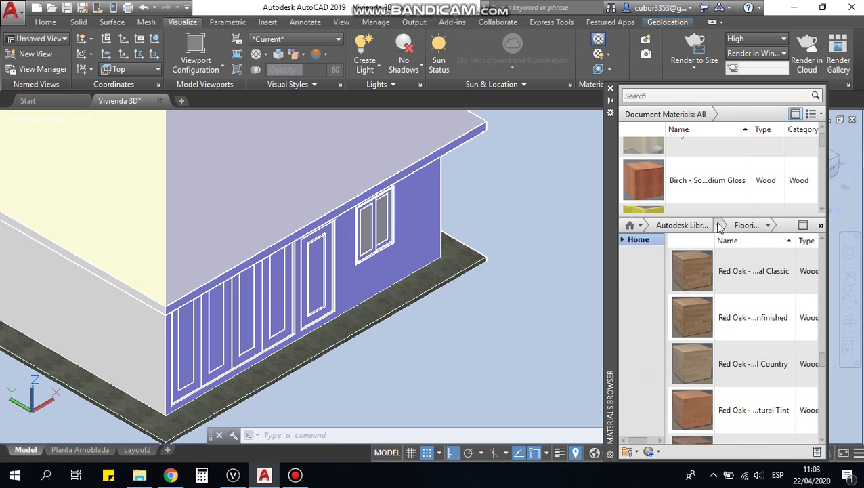
click(718, 224)
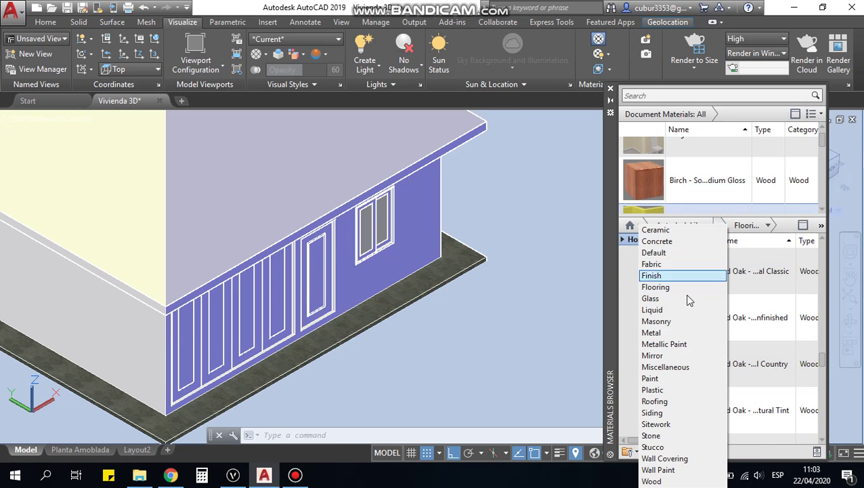
click(681, 472)
Step: Scroll down to the Dark Olive paint and drag it onto the house wall
scroll(763, 357, down, 1)
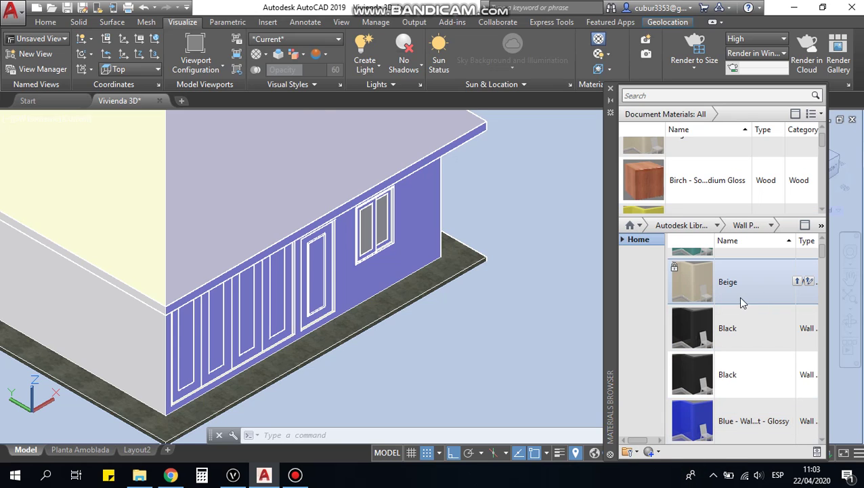
scroll(689, 283, down, 1)
scroll(690, 283, down, 2)
scroll(689, 283, down, 2)
scroll(689, 283, down, 2)
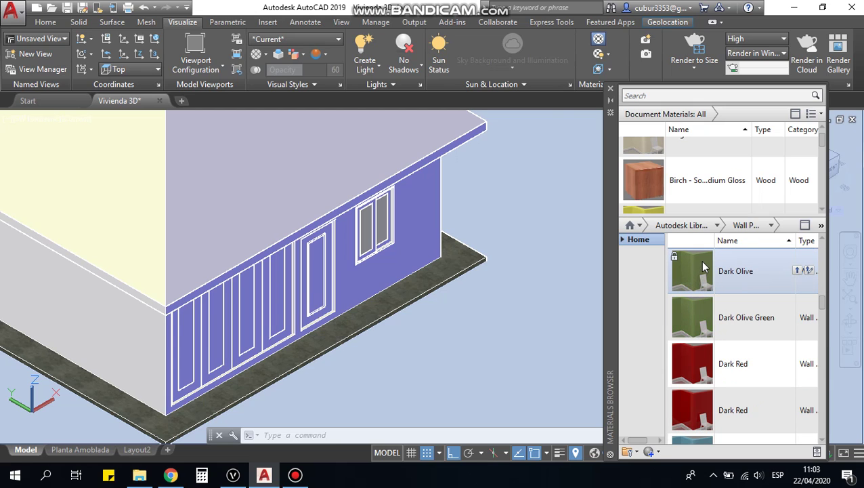
drag(675, 286, 419, 204)
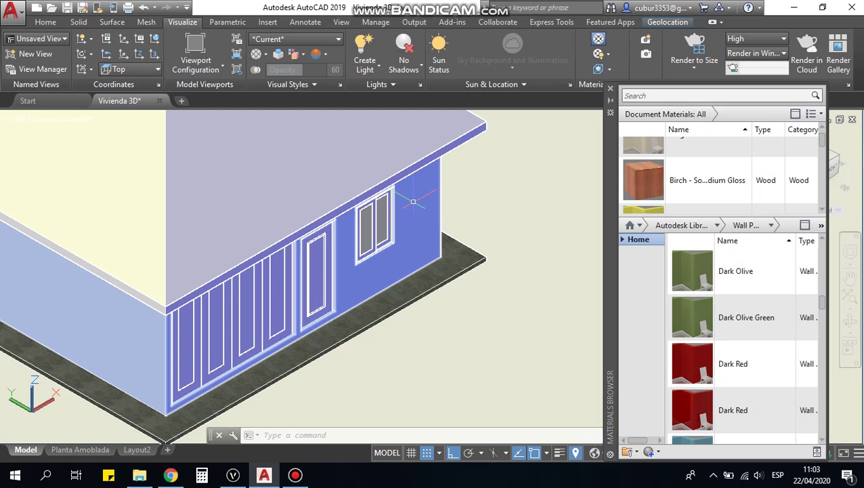